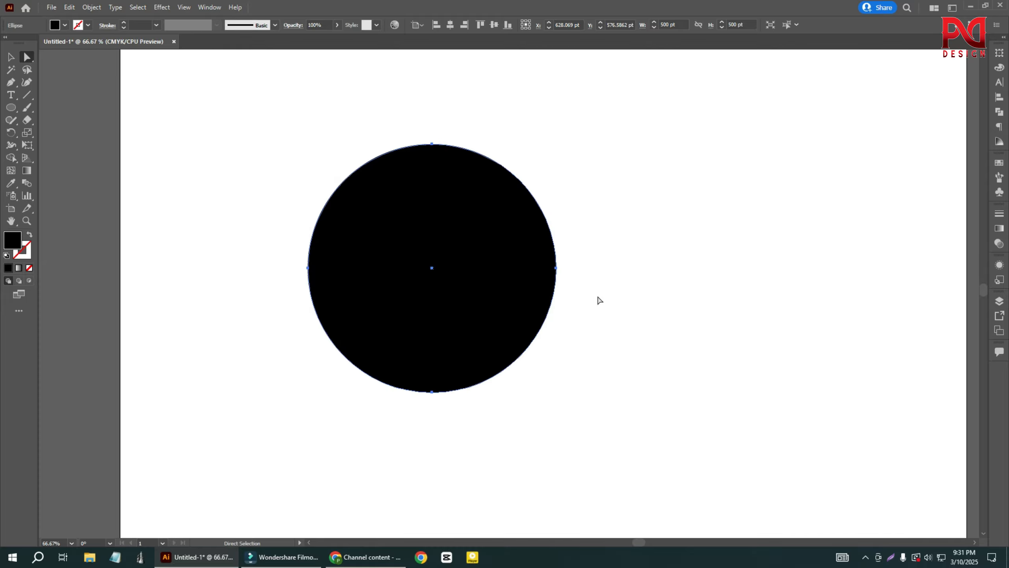
- Pull the circle's right anchor point out to about X 1266, Y 885 pt and its left one to about X 137, Y 876 pt
left_click_drag(593, 249, 520, 299)
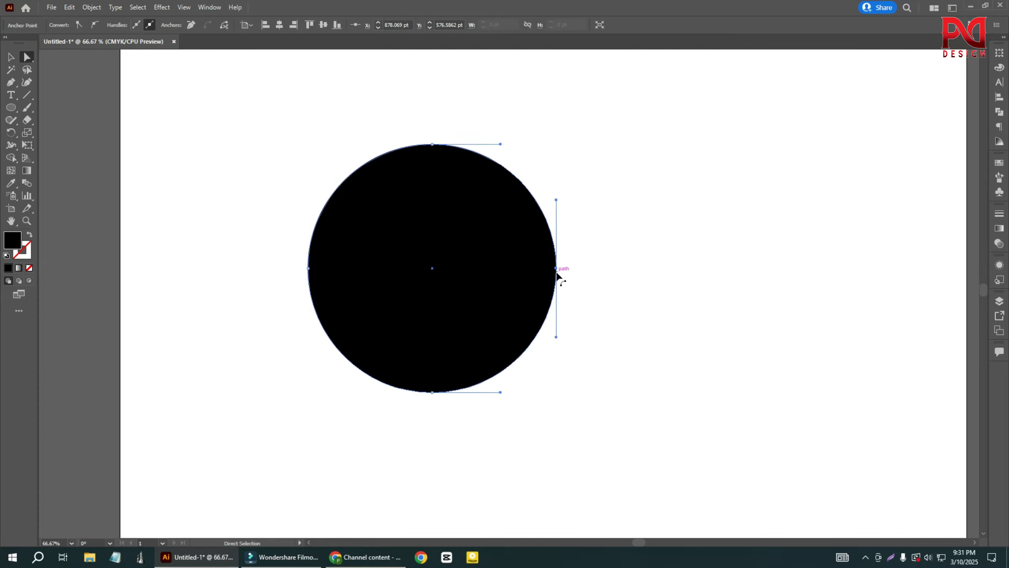
left_click_drag(555, 270, 748, 419)
scroll(639, 291, "down", 1)
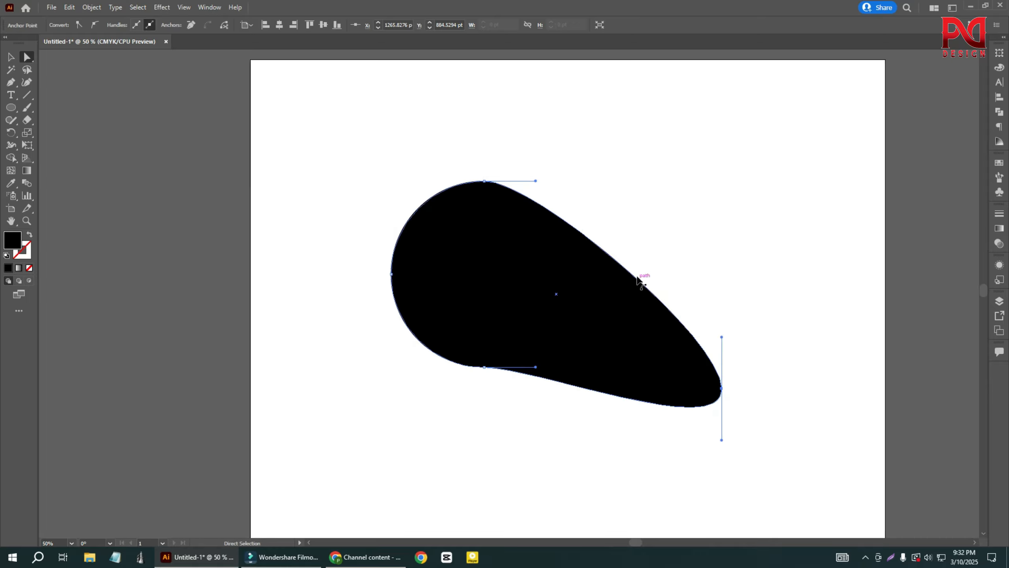
left_click_drag(392, 274, 299, 386)
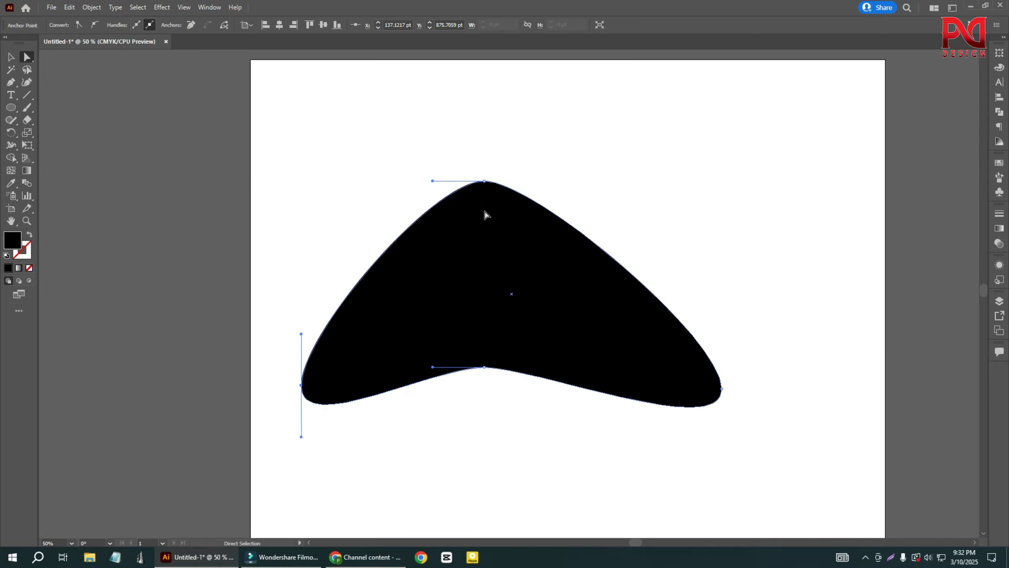
- Move the top anchor point to about X 765, Y 95 pt and the bottom one to about X 648, Y 1035 pt, shaping a rounded triangle
left_click_drag(484, 182, 535, 95)
scroll(409, 330, "down", 1, "alt")
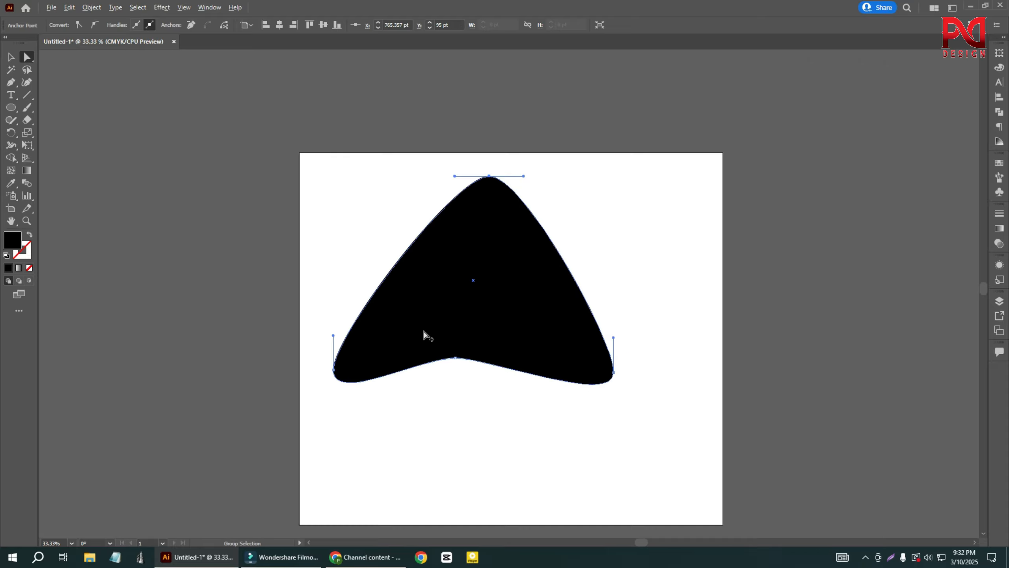
scroll(445, 358, "down", 1)
scroll(464, 368, "up", 1, "alt")
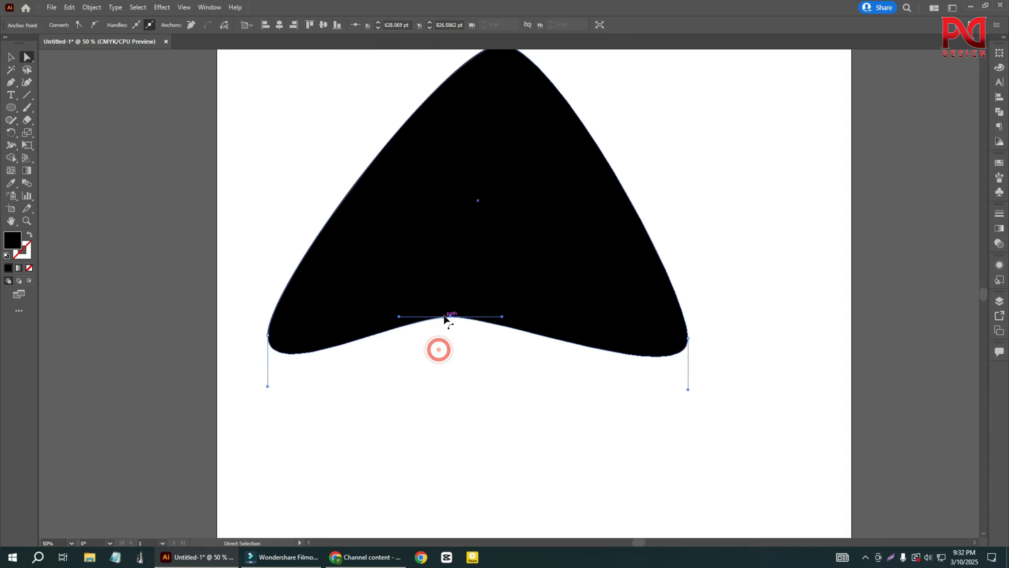
left_click_drag(450, 317, 458, 394)
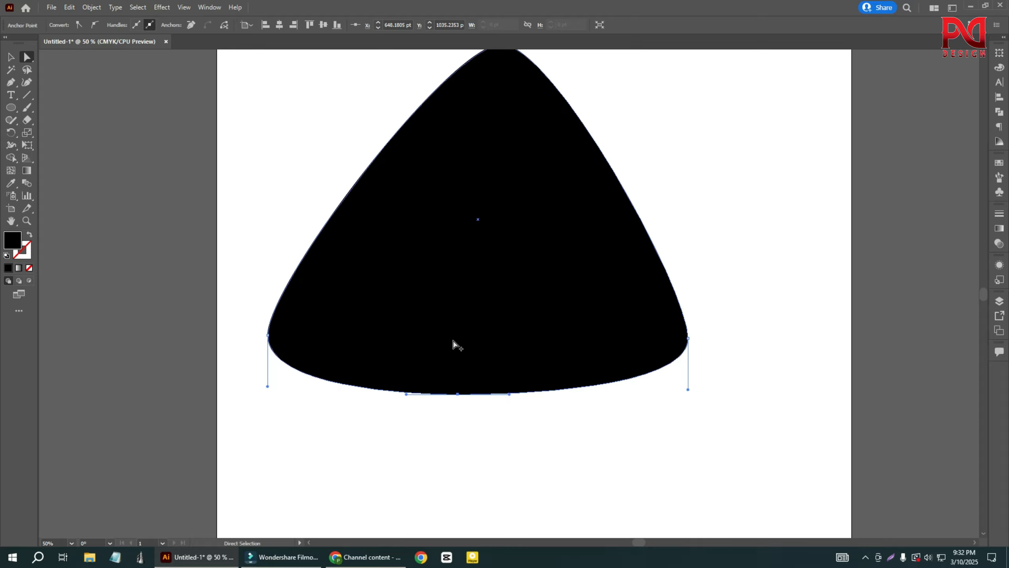
scroll(453, 344, "down", 1, "alt")
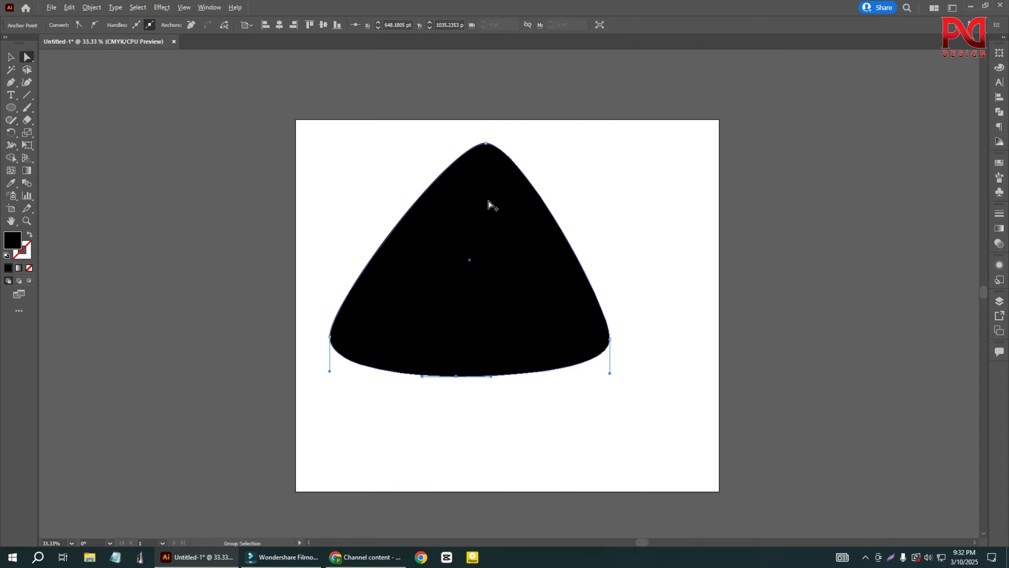
scroll(489, 203, "up", 1, "alt")
scroll(381, 247, "down", 1, "alt")
- Select the whole reshaped circle with the Selection tool and delete it
left_click(11, 57)
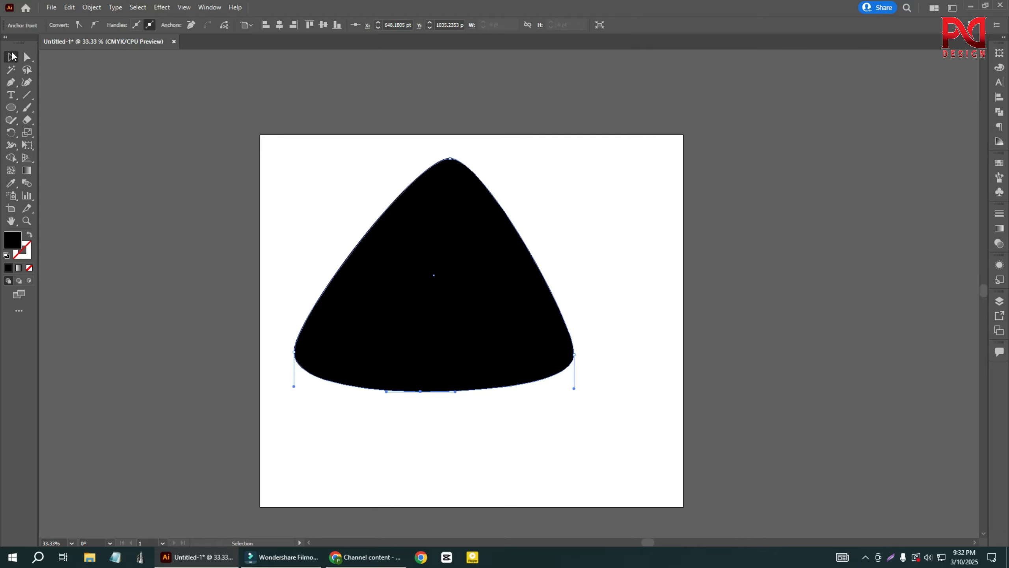
left_click_drag(262, 154, 439, 360)
key("Delete")
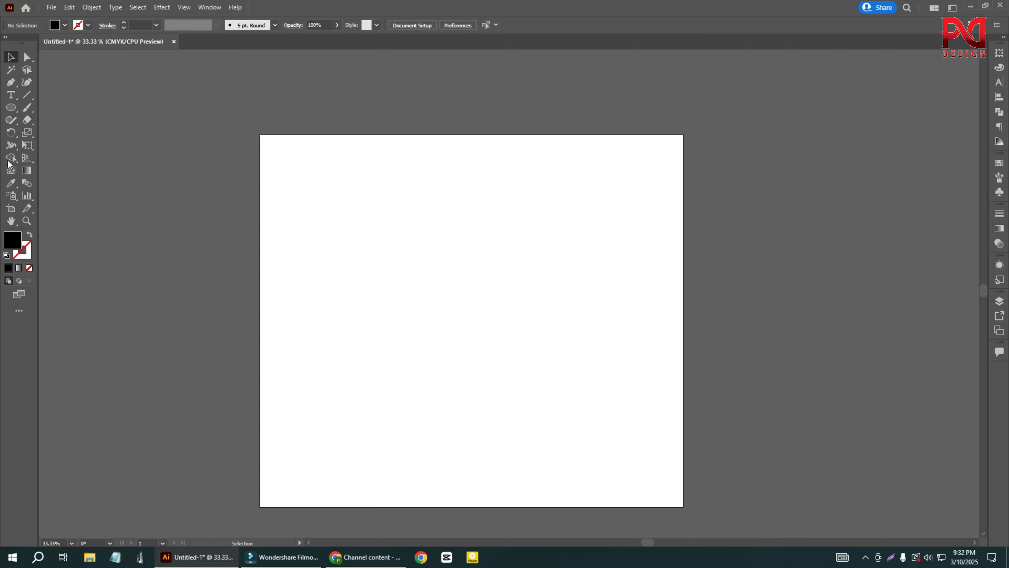
- Draw a black square about 580 pt wide on the artboard with the Rectangle tool
left_click_drag(12, 111, 11, 110)
left_click(48, 106)
left_click_drag(426, 286, 495, 357)
scroll(443, 250, "up", 1)
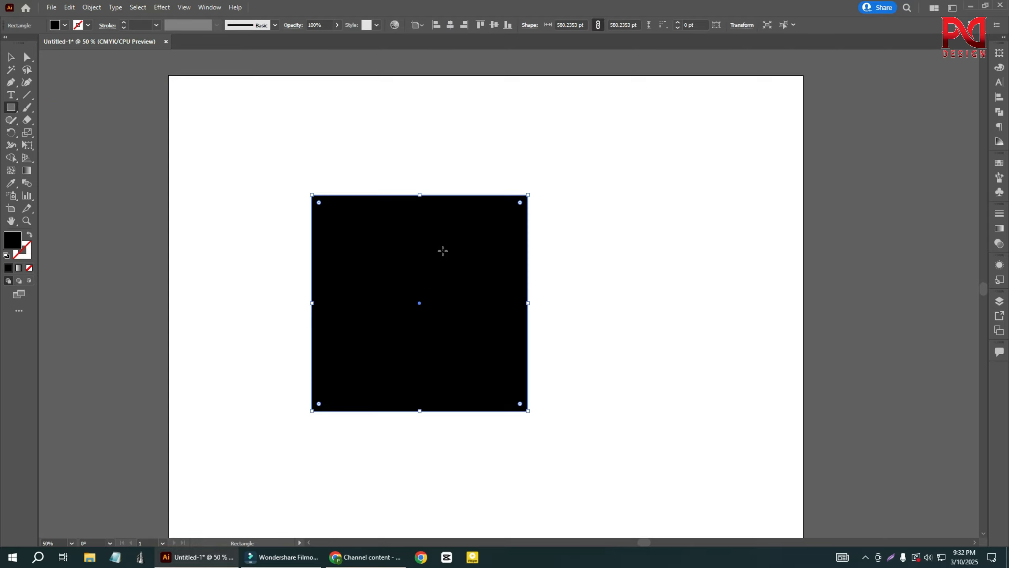
- Try rounding the square's top-left corner to its full radius with the Direct Selection tool, and undo it
left_click(26, 60)
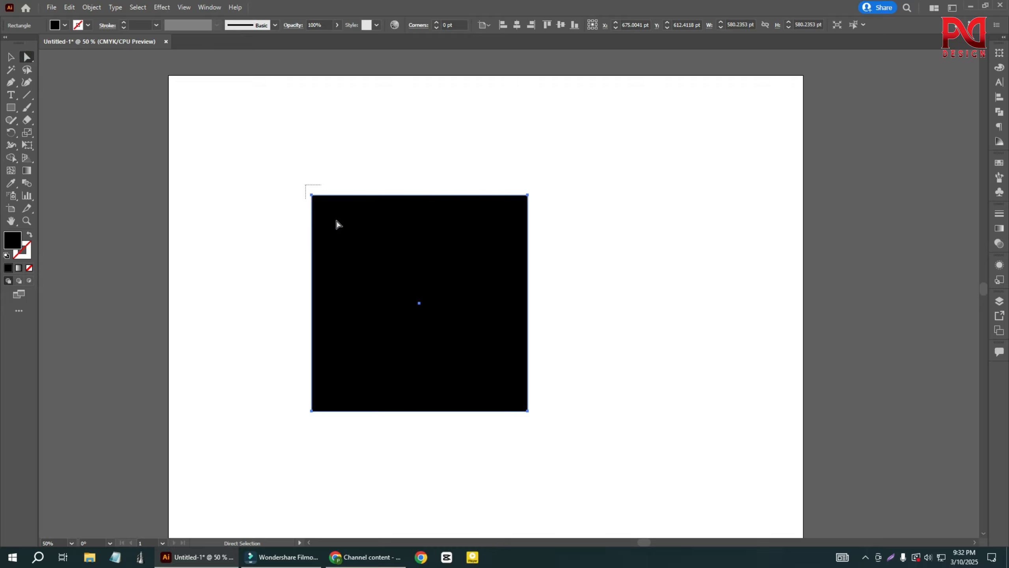
left_click_drag(305, 185, 528, 409)
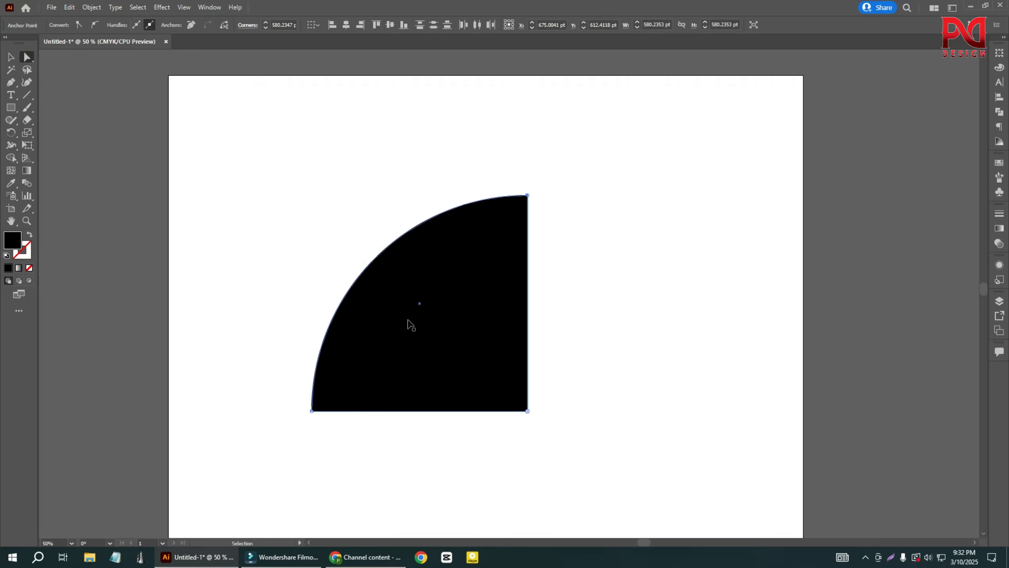
key("ctrl+z")
- Try moving the whole square with the Selection tool, and undo the move
left_click(11, 58)
left_click(52, 82)
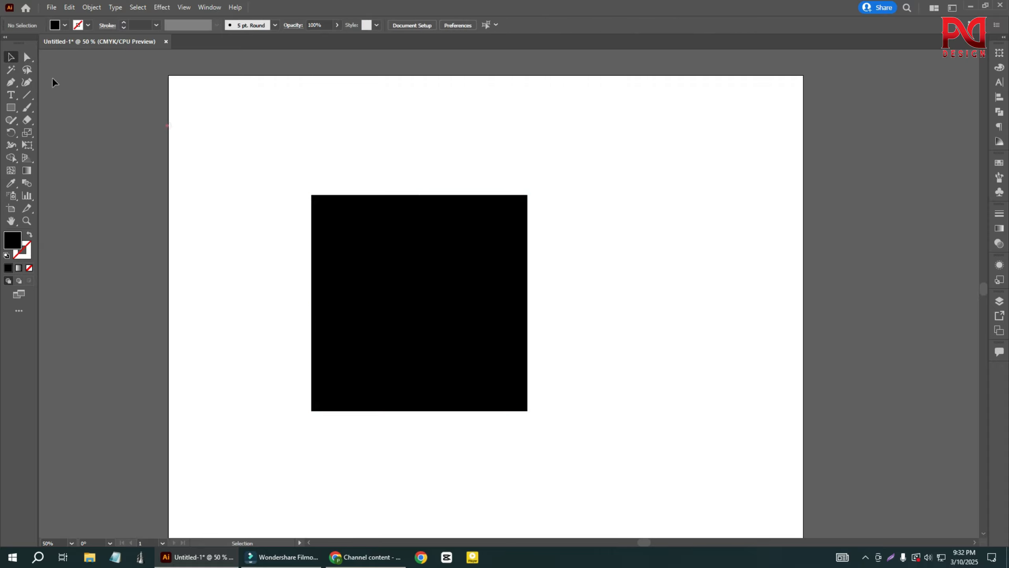
left_click_drag(229, 153, 463, 360)
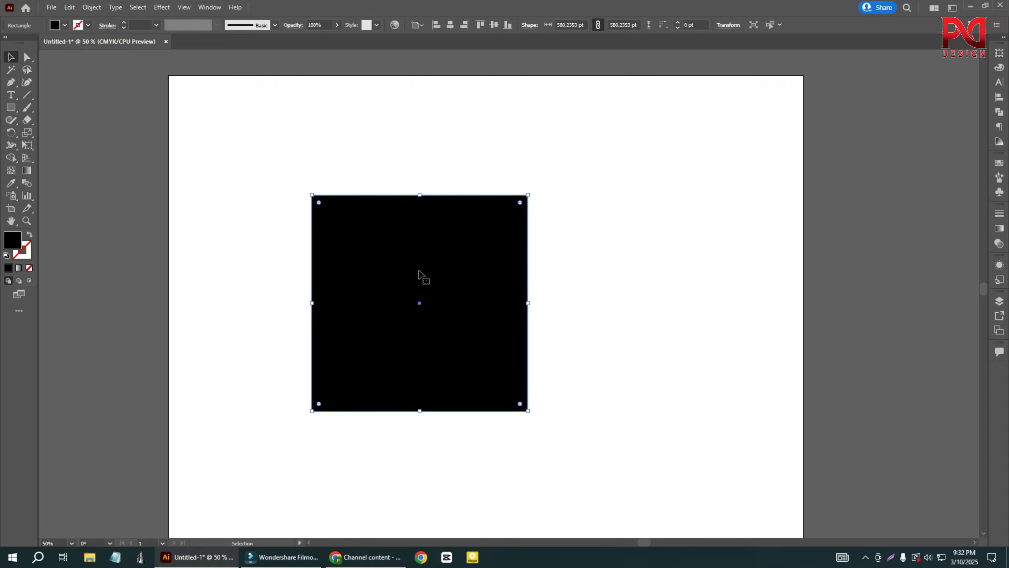
left_click_drag(365, 245, 449, 323)
key("ctrl+z")
- Try giving only the square's top-left corner a radius of about 580 pt, and undo the rounding
left_click(27, 61)
left_click_drag(282, 157, 376, 295)
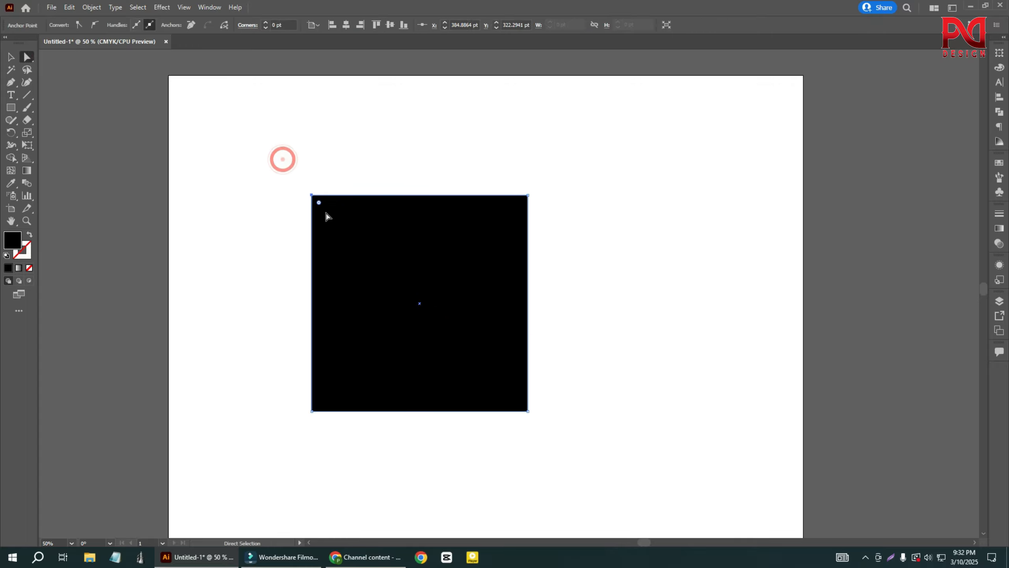
left_click_drag(318, 205, 592, 476)
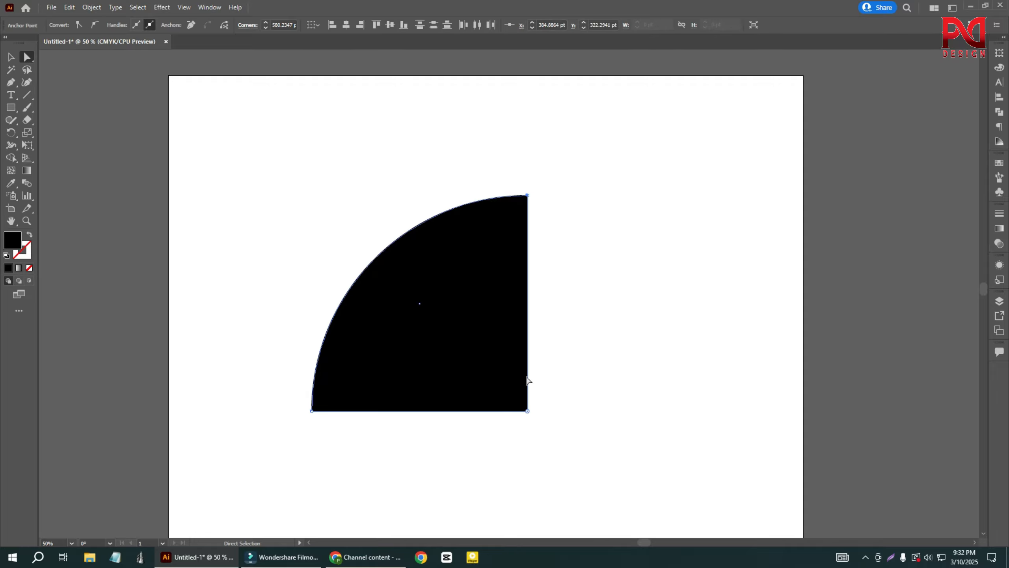
scroll(270, 252, "down", 1)
key("ctrl+z")
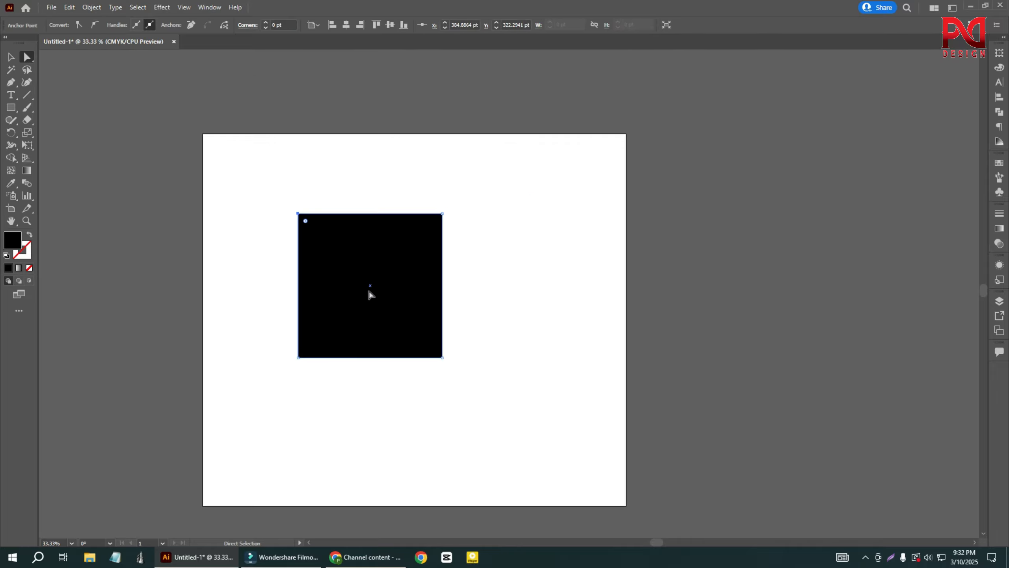
- Reshape the square into an irregular quadrilateral by moving its top-right, bottom-right and top-left anchor points outward with the Direct Selection tool
scroll(403, 274, "down", 1)
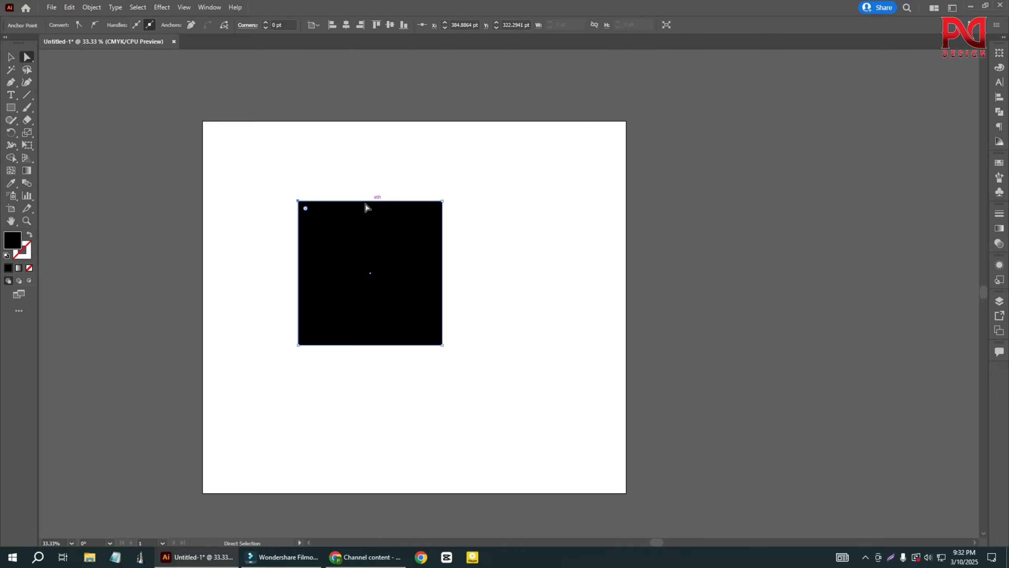
left_click_drag(414, 172, 473, 249)
left_click_drag(443, 201, 384, 282)
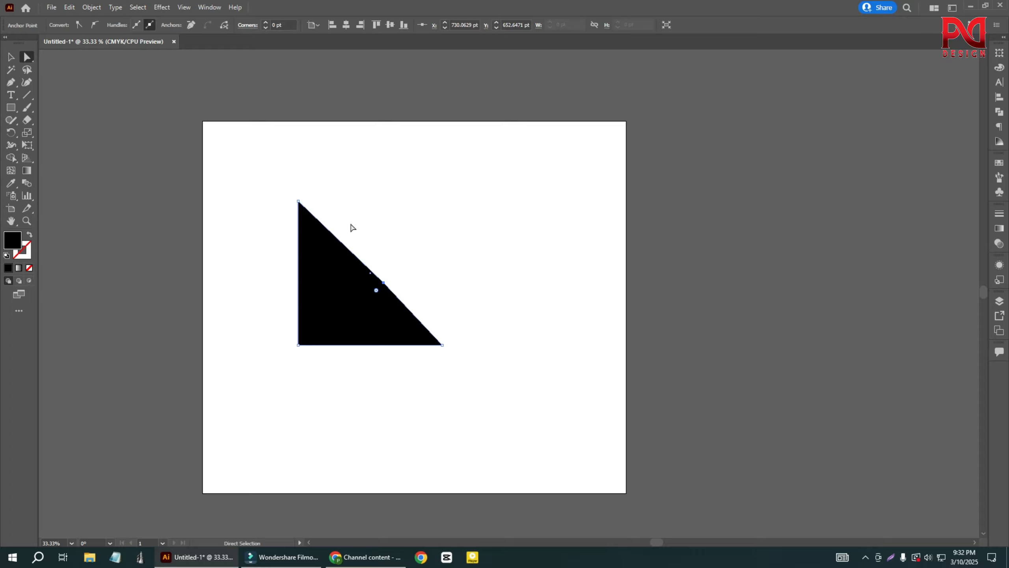
left_click_drag(384, 282, 513, 195)
left_click_drag(491, 331, 422, 412)
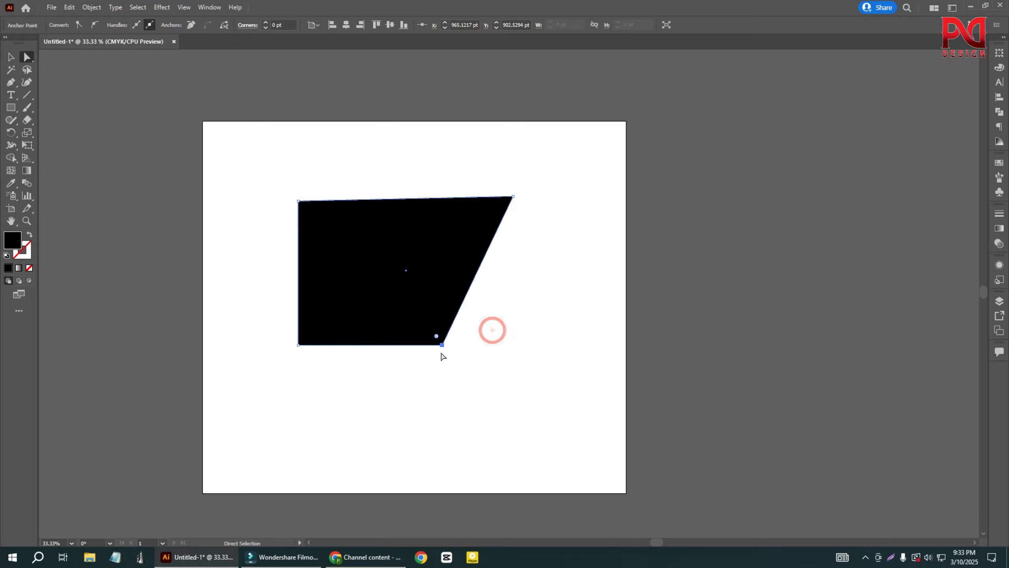
left_click_drag(443, 345, 471, 467)
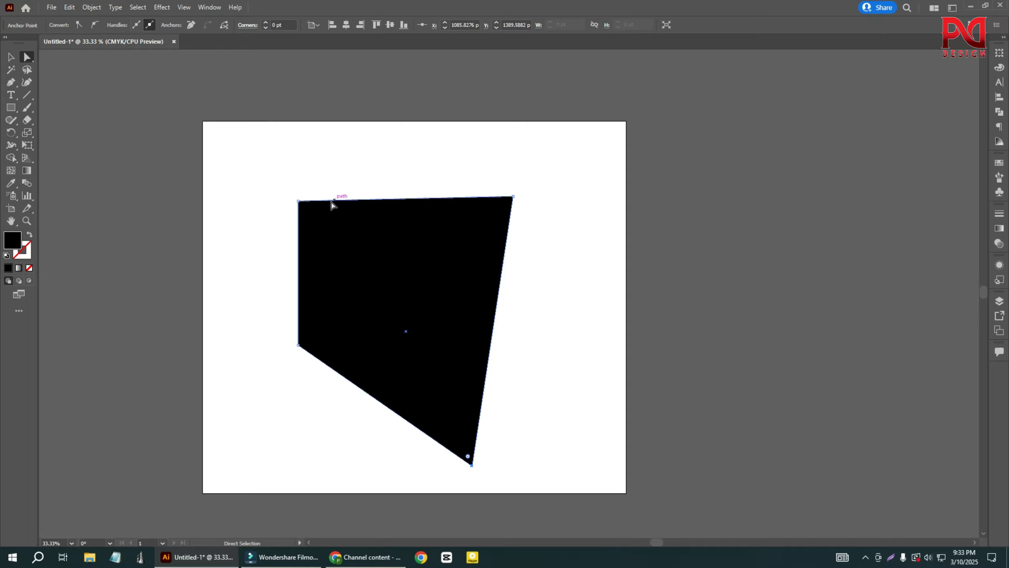
left_click_drag(300, 202, 308, 148)
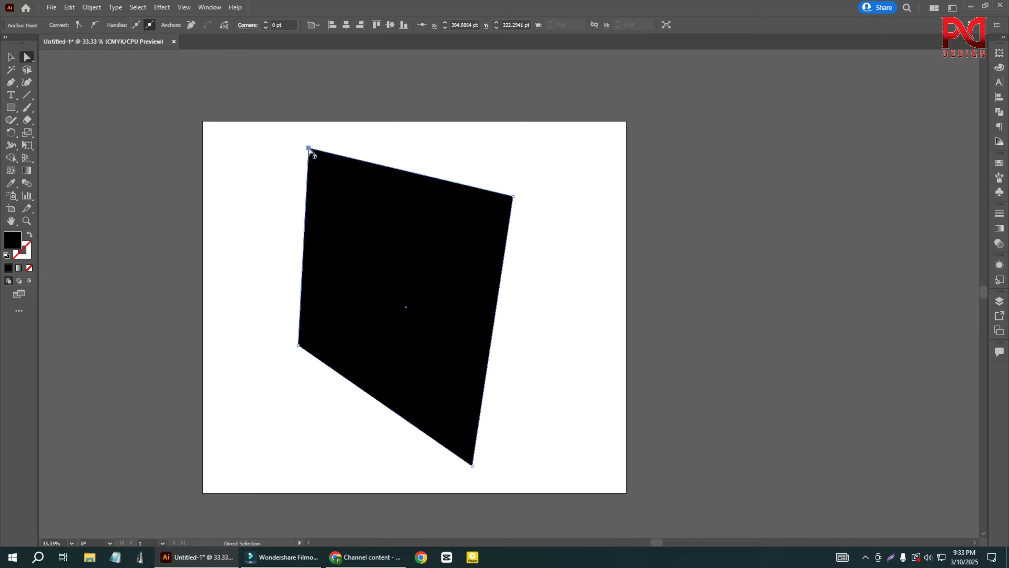
- Select the entire quadrilateral with the Selection tool and delete it
left_click(11, 57)
left_click_drag(237, 140, 407, 327)
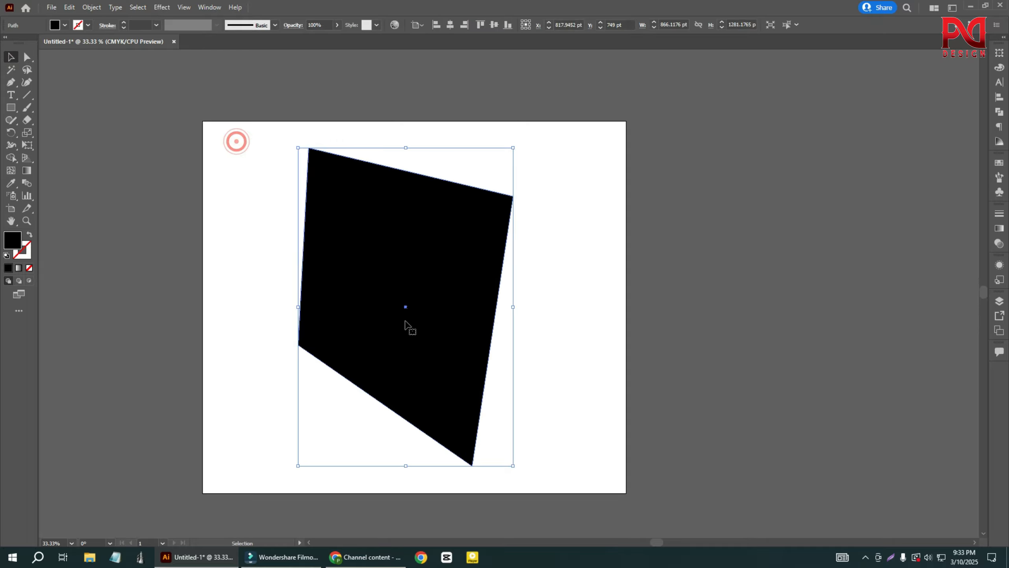
key("Delete")
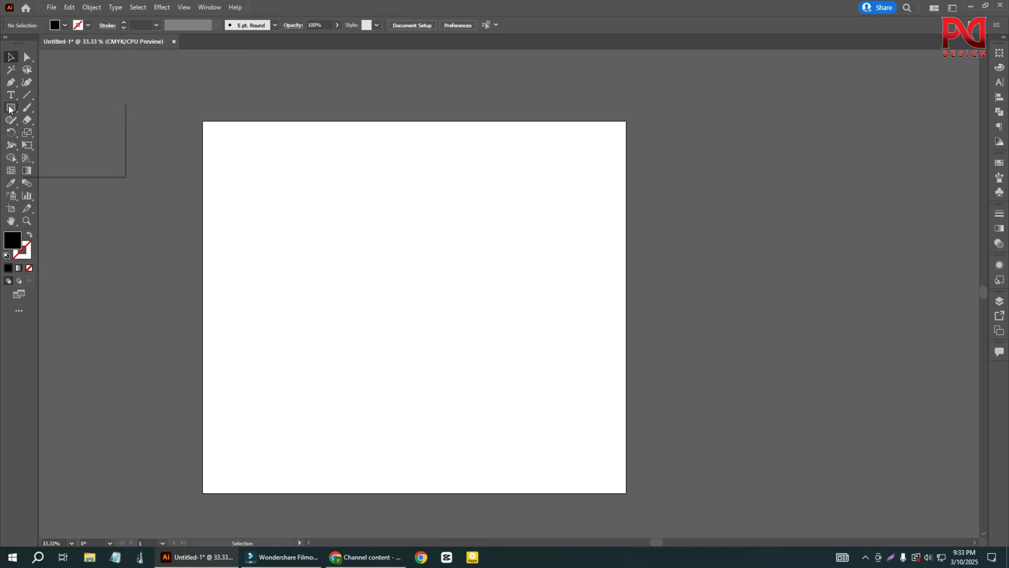
- Draw a five-pointed black star about 676 pt wide and 643 pt high with the Star tool
left_click_drag(11, 109, 48, 155)
left_click_drag(429, 283, 478, 353)
scroll(469, 251, "up", 1)
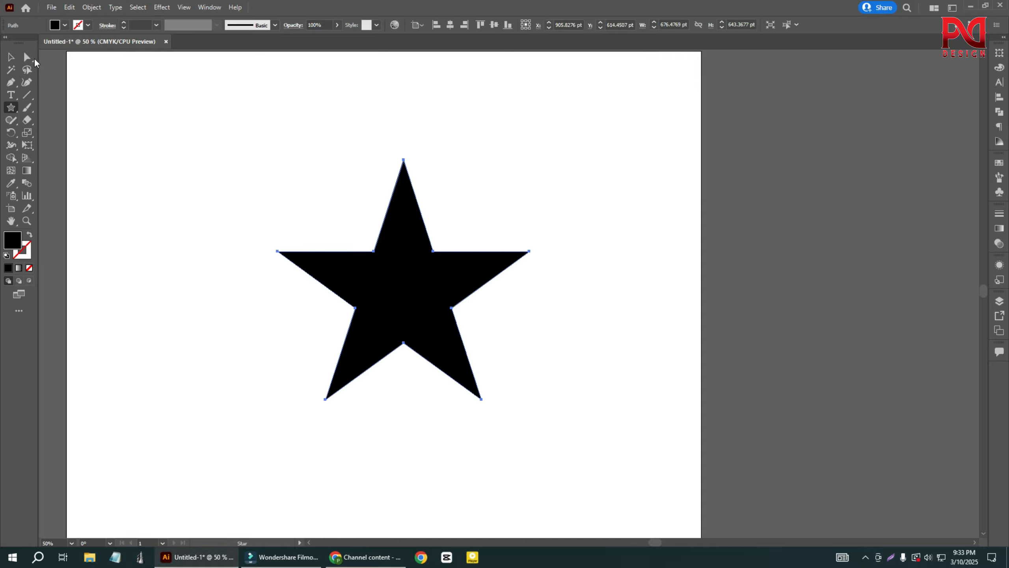
- Distort the star by moving its top, left, right and lower-left tips separately with the Direct Selection tool
left_click(27, 56)
left_click_drag(388, 113, 436, 215)
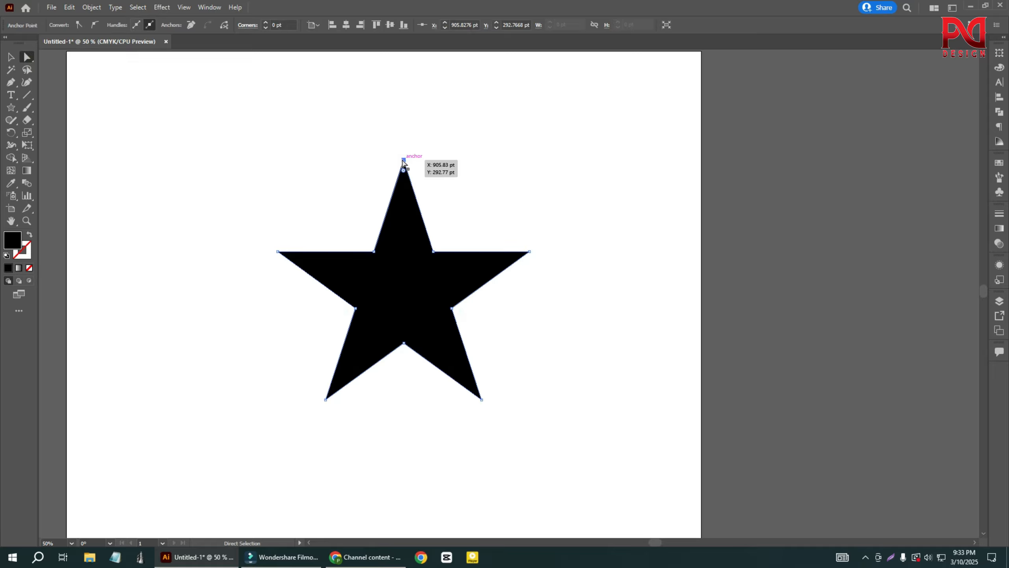
left_click_drag(403, 160, 524, 143)
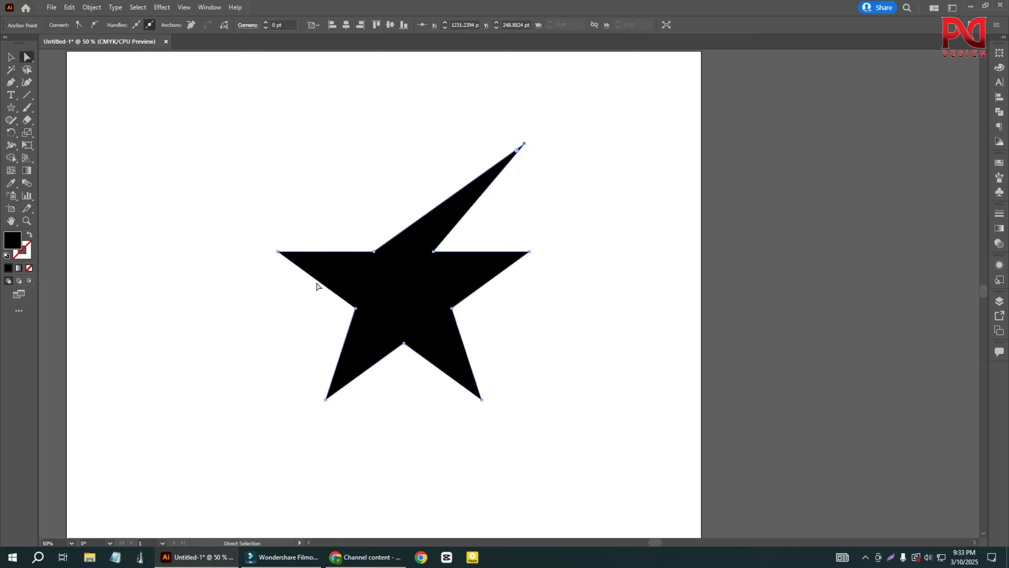
left_click_drag(277, 251, 204, 317)
left_click_drag(592, 241, 482, 307)
left_click_drag(528, 252, 597, 329)
left_click_drag(465, 421, 438, 427)
left_click_drag(325, 399, 274, 444)
- Select the whole distorted star with the Selection tool and delete it
left_click(13, 60)
left_click_drag(289, 124, 417, 356)
key("Delete")
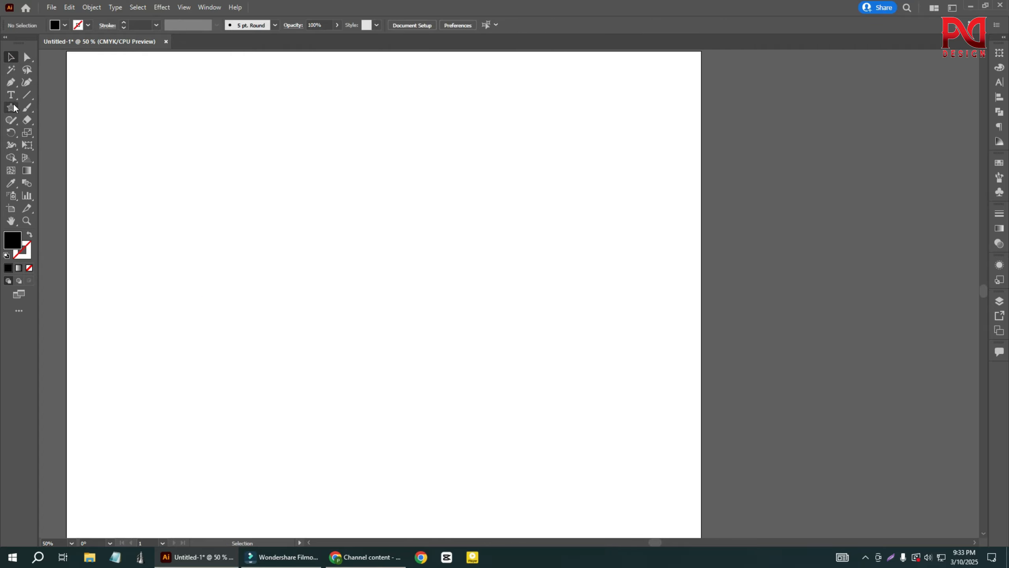
- Draw a black rectangle about 171 pt wide and 224 pt high in the upper-left part of the artboard
left_click_drag(14, 108, 51, 107)
left_click_drag(219, 163, 283, 246)
left_click(12, 59)
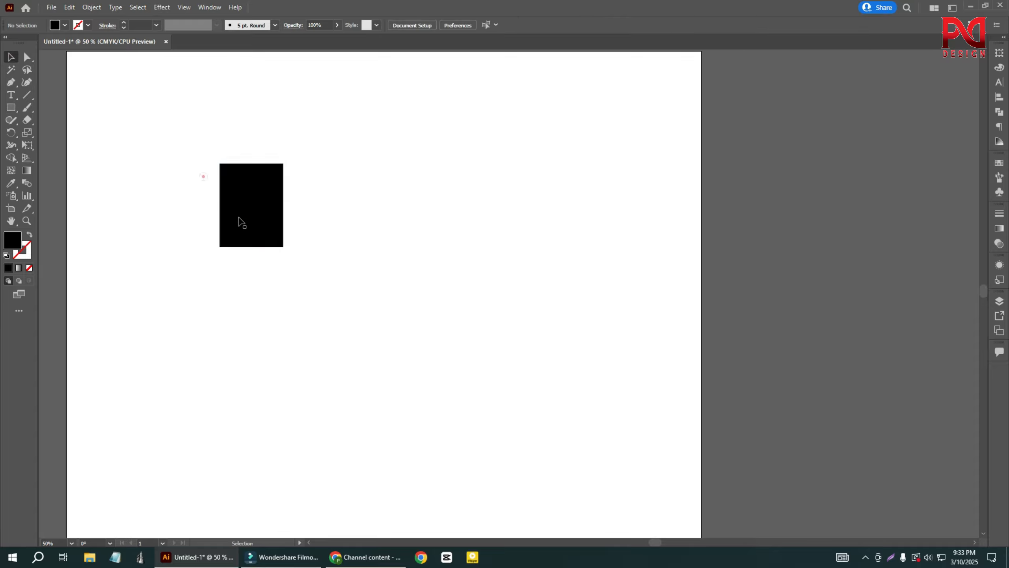
- Duplicate the rectangle to its right and repeat the duplication three times to form an evenly spaced row of five
left_click_drag(248, 209, 339, 207)
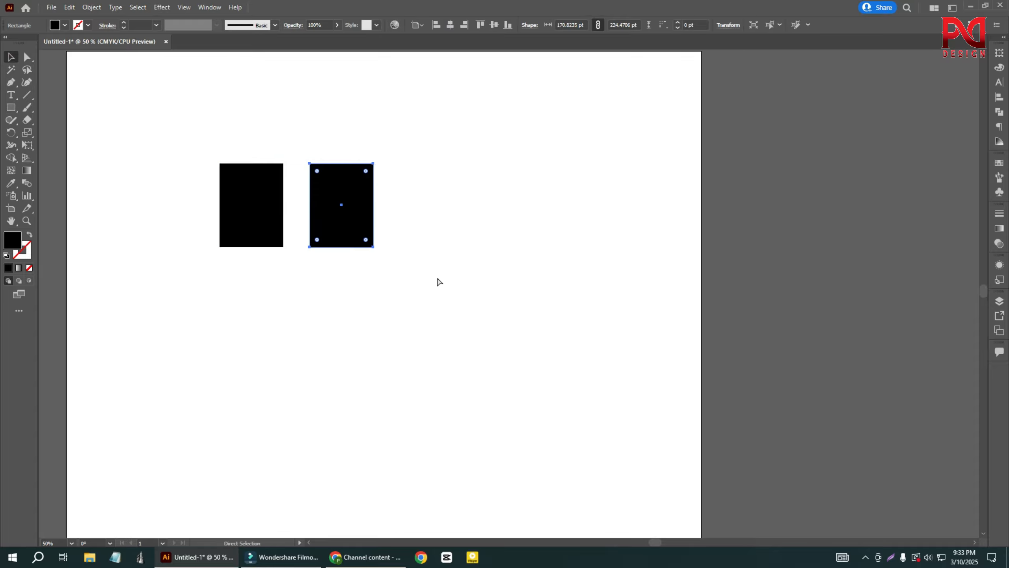
key("ctrl+d")
key("ctrl+d")
key("ctrl+d")
left_click(431, 295)
- Place four loose copies of the rectangles below the row, with the middle two overlapping
left_click_drag(421, 219, 347, 359)
left_click_drag(339, 195, 487, 345)
left_click_drag(439, 203, 418, 334)
left_click_drag(317, 218, 253, 339)
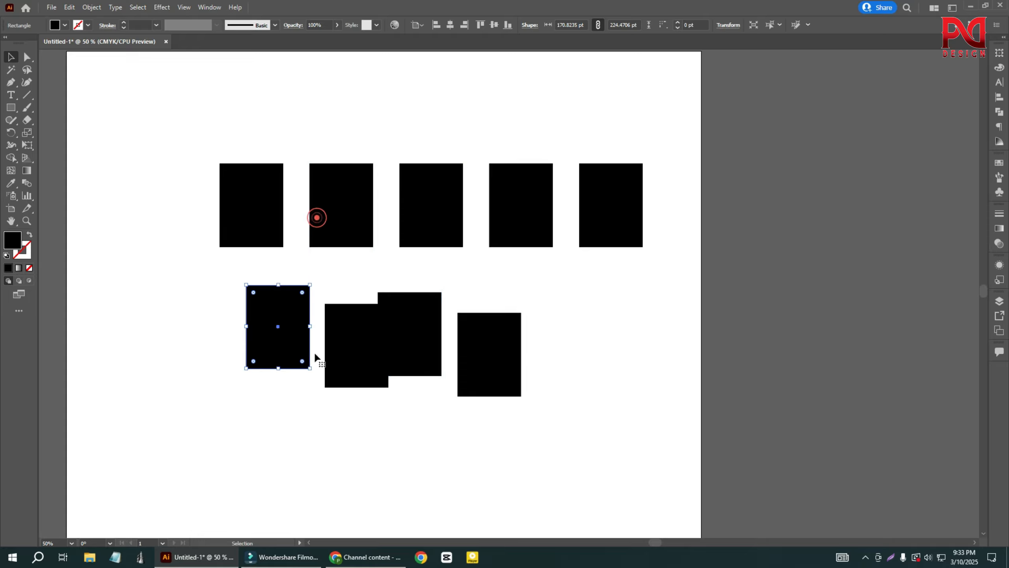
- Fill the two leftmost rectangles of the lower group with light blue, and deselect them
left_click_drag(298, 266, 340, 371)
left_click(65, 25)
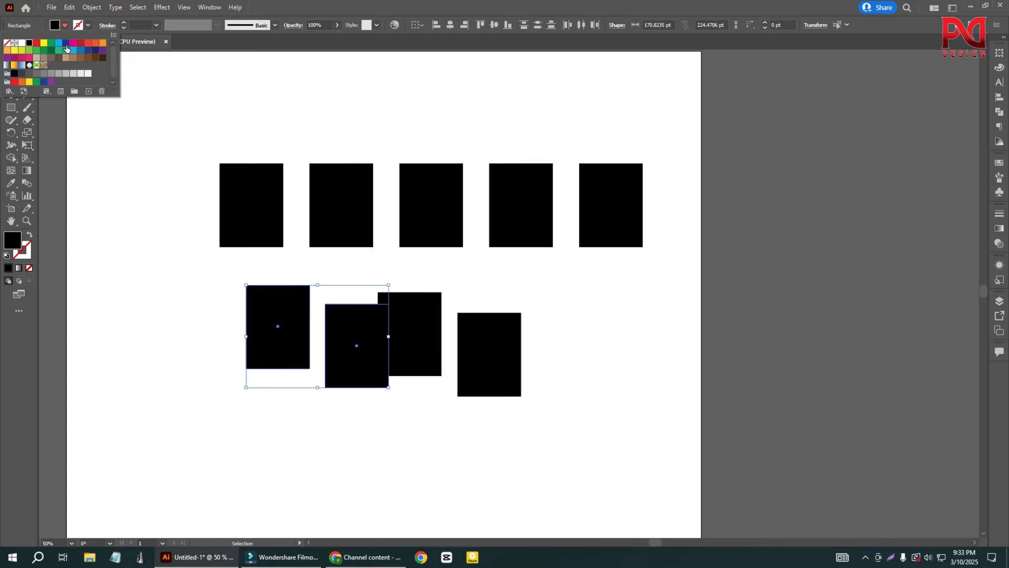
left_click(60, 45)
left_click(339, 105)
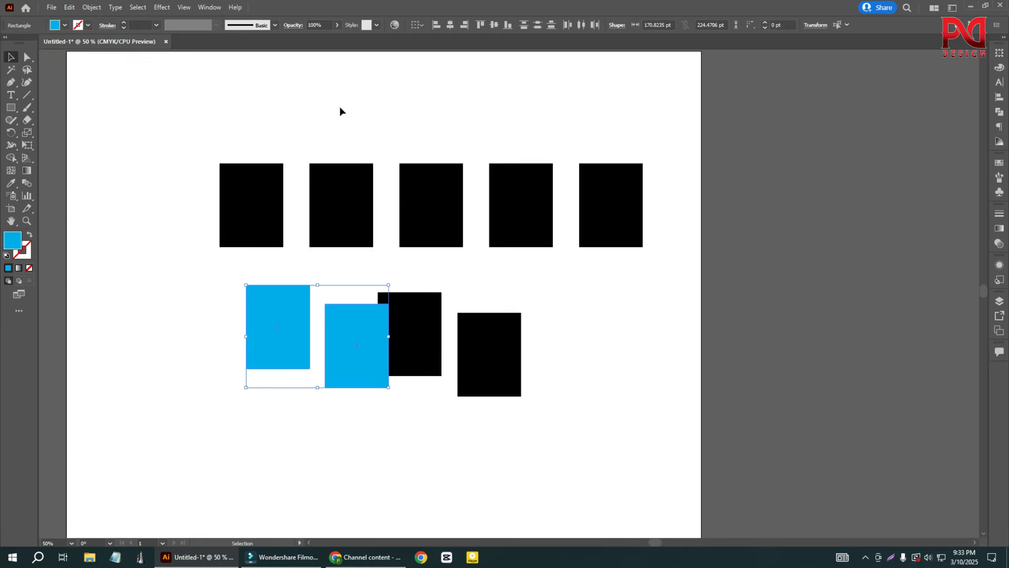
left_click(339, 105)
- Fill the two remaining black rectangles of the lower group with red
left_click_drag(544, 296, 433, 368)
left_click(65, 25)
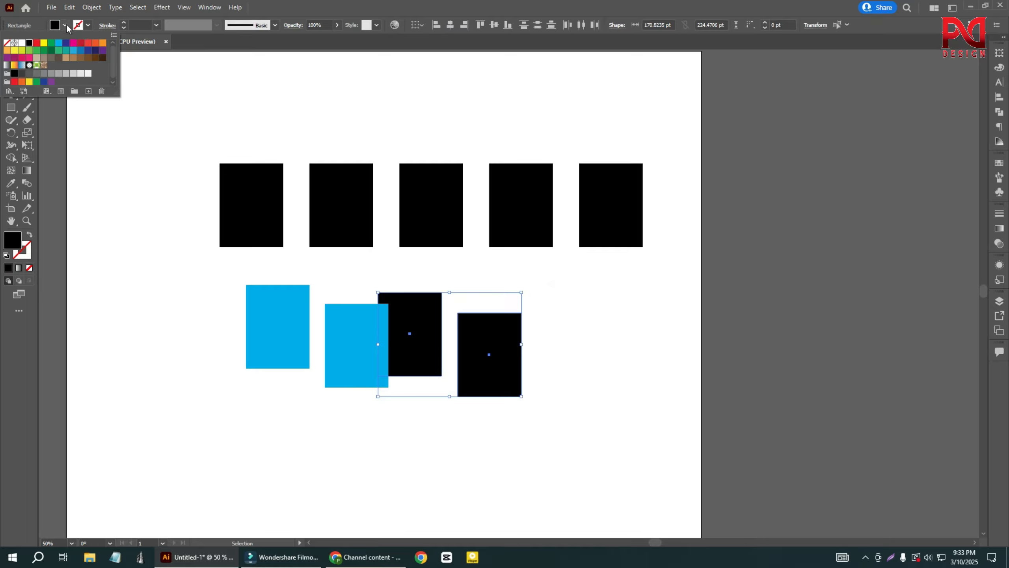
left_click(89, 43)
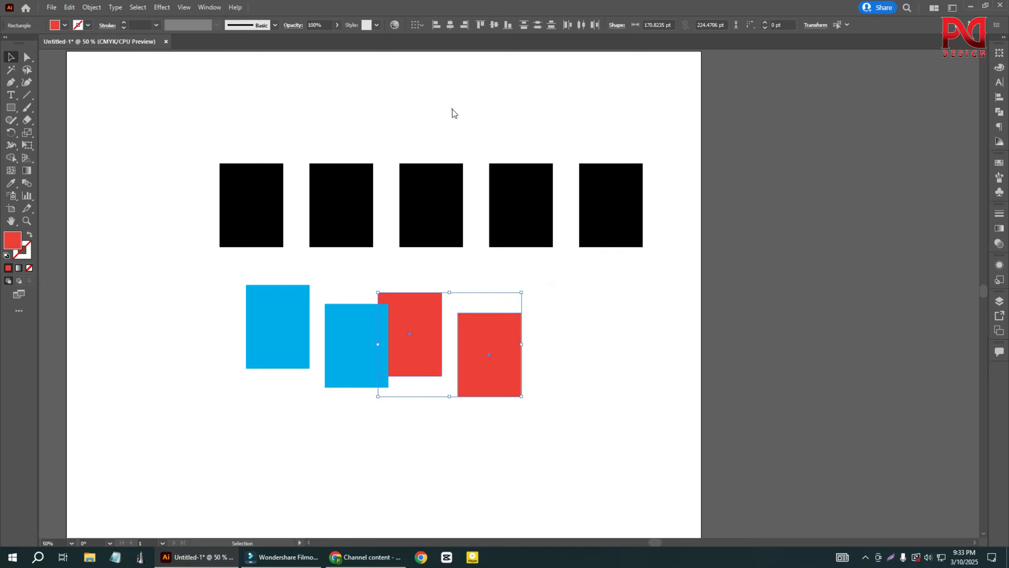
- Fill the three middle rectangles of the upper row with dark red, and deselect them
left_click_drag(412, 108, 457, 179)
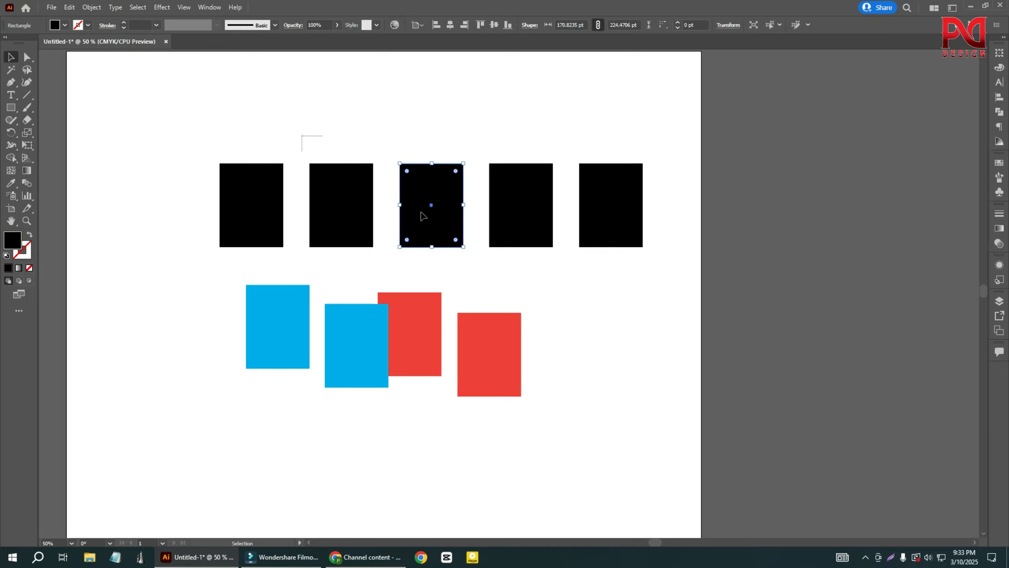
left_click_drag(422, 216, 510, 257)
left_click(65, 25)
left_click(65, 43)
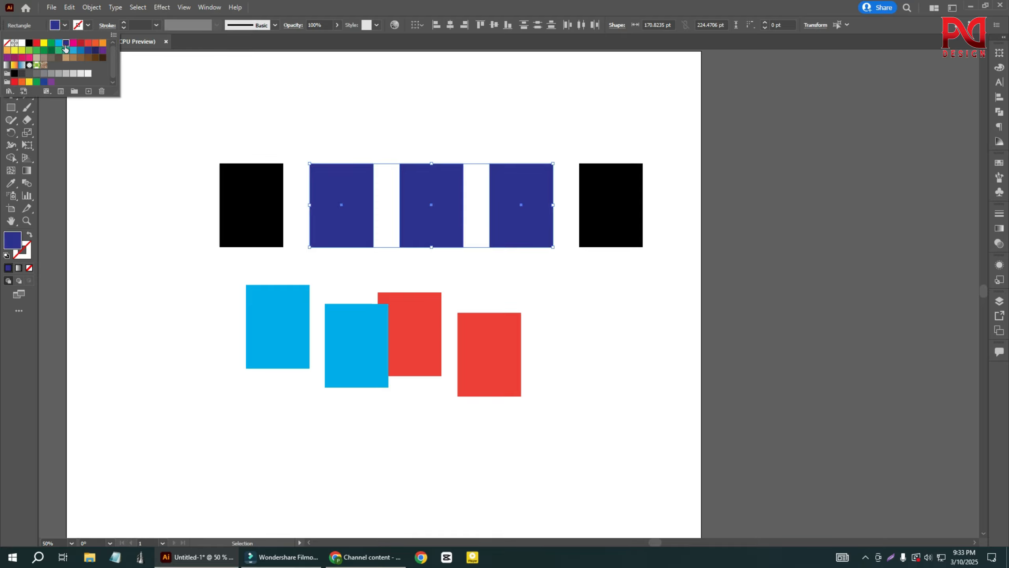
left_click(81, 43)
left_click(429, 134)
- Group all nine rectangles of both rows into one object, and deselect the group
scroll(329, 240, "down", 1, "alt")
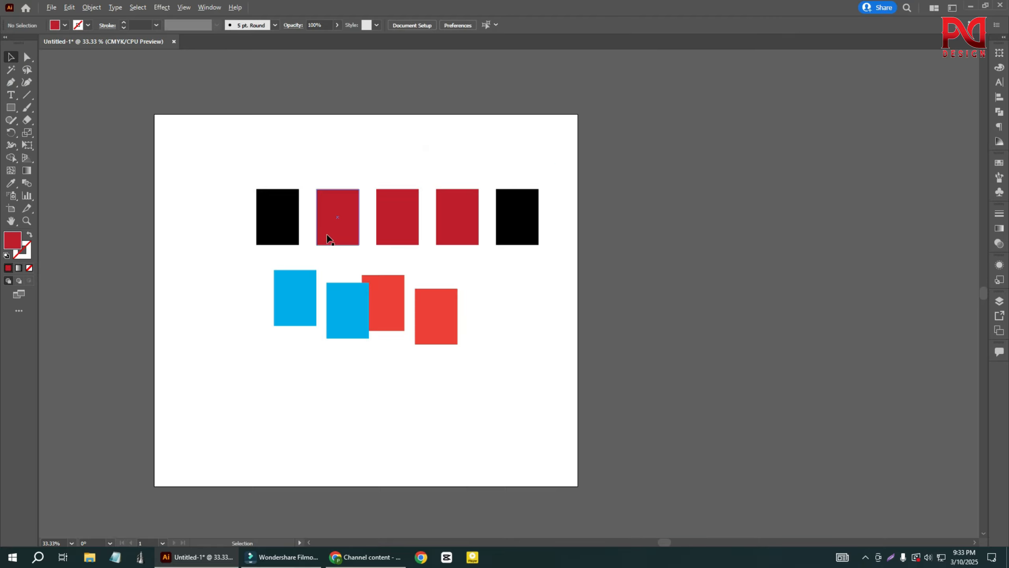
left_click_drag(210, 153, 567, 372)
right_click(381, 224)
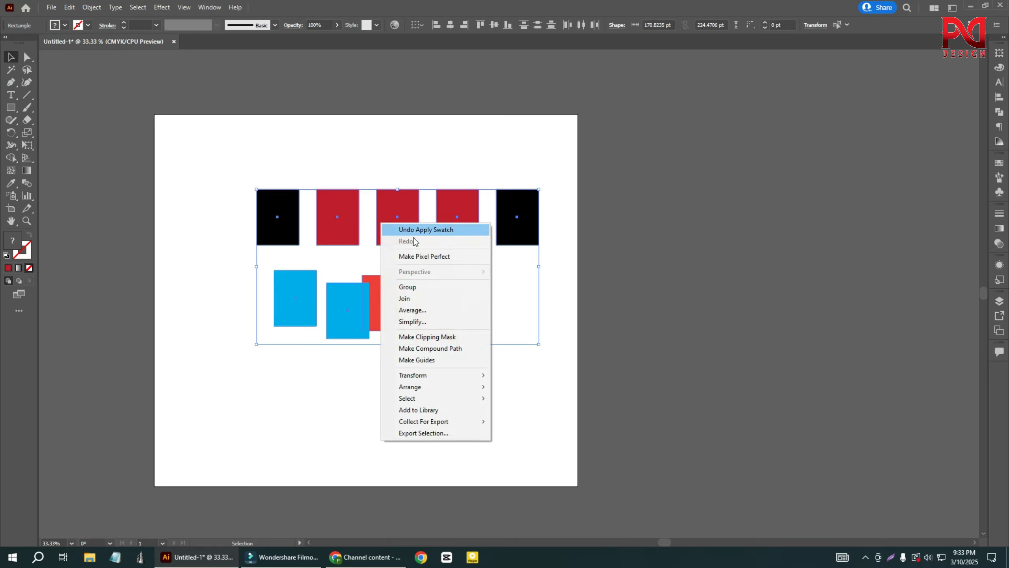
left_click(413, 287)
left_click(210, 163)
- Select single dark red rectangles inside the group with the Direct Selection tool, and deselect with the Selection tool
scroll(315, 263, "up", 1)
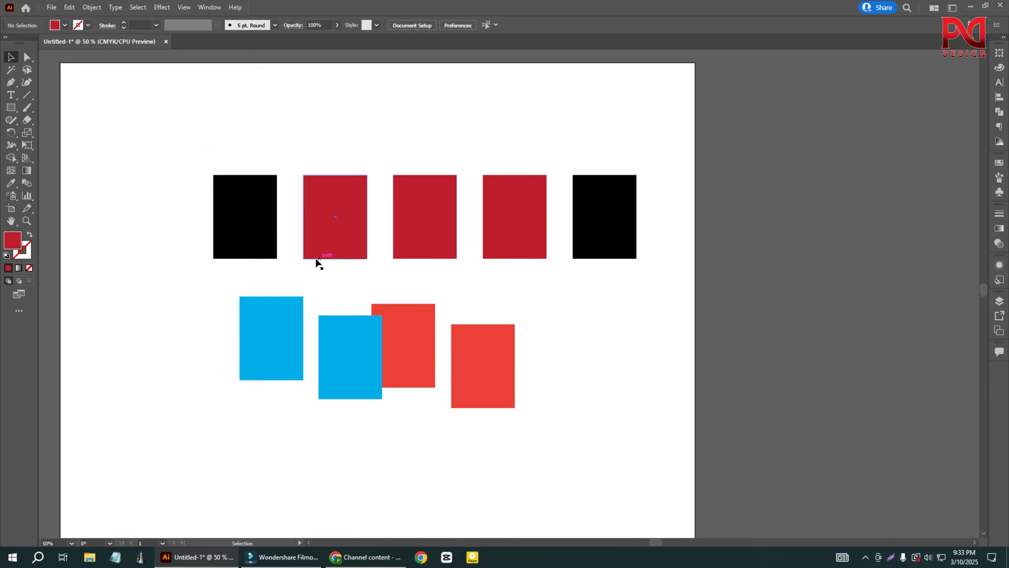
scroll(305, 261, "down", 1)
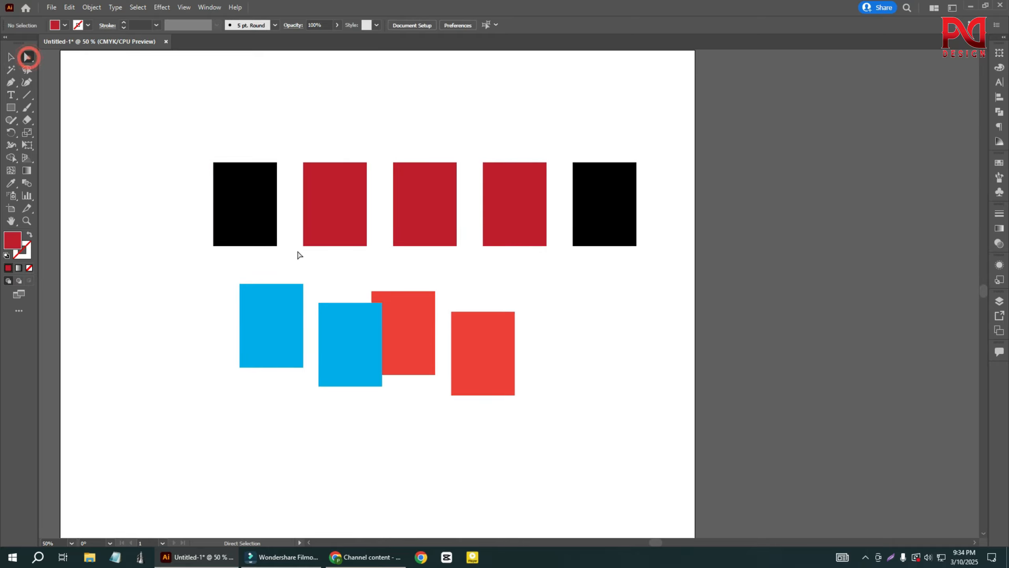
left_click(336, 224)
left_click(416, 212)
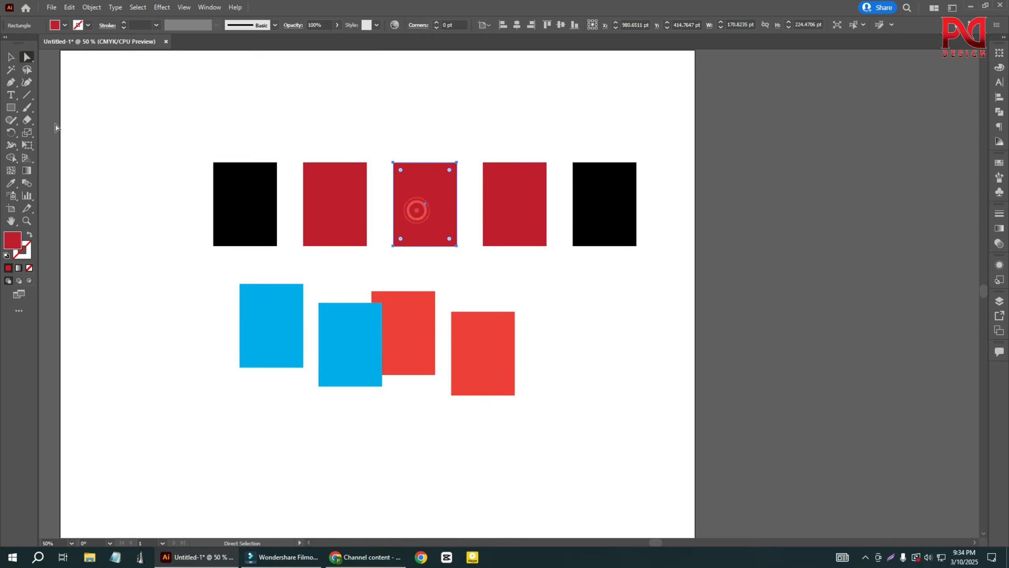
left_click(11, 57)
left_click(127, 102)
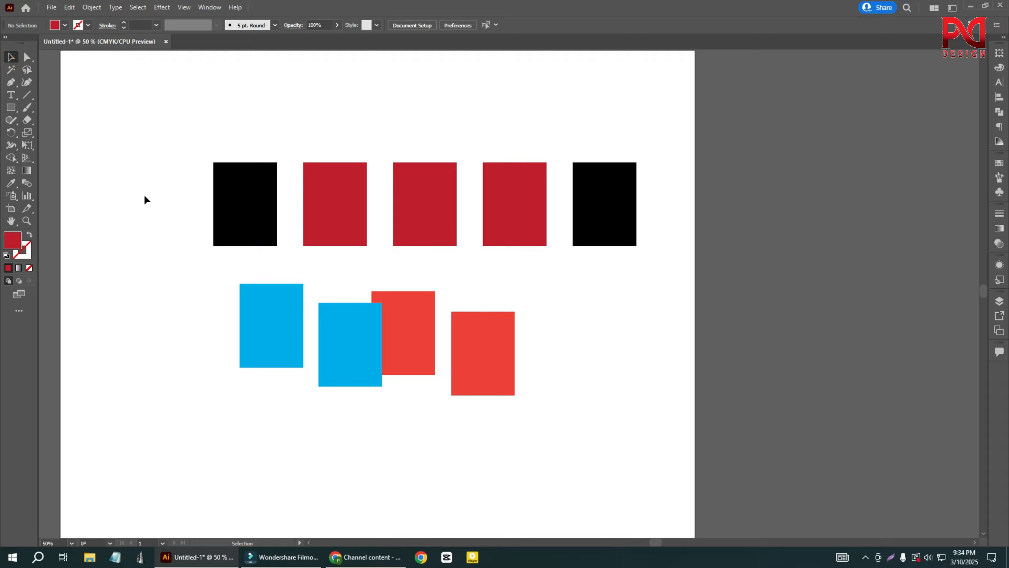
- Select the whole group with the Selection tool, deselect it and select it again
left_click(267, 192)
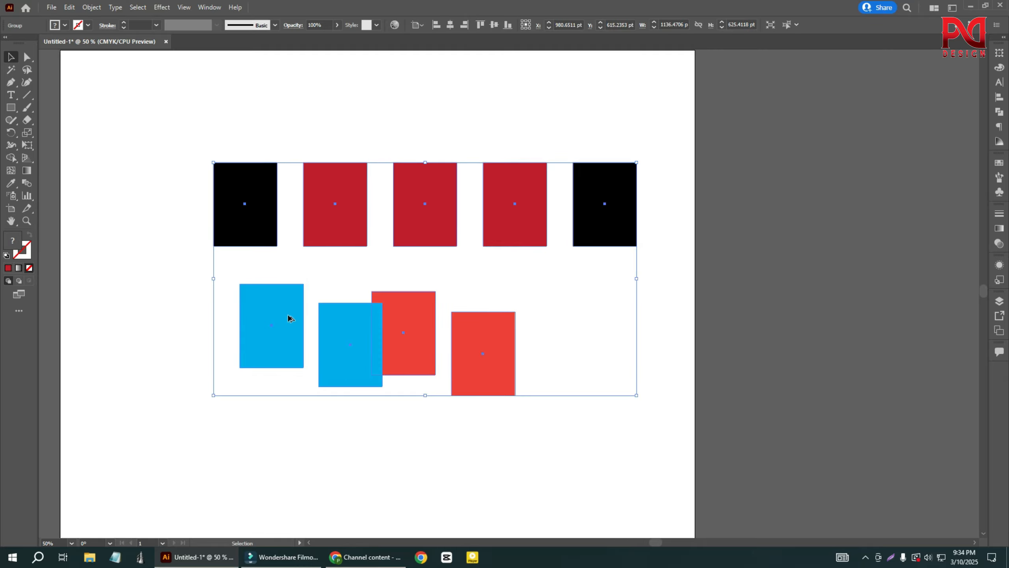
scroll(287, 314, "down", 1)
left_click(182, 178)
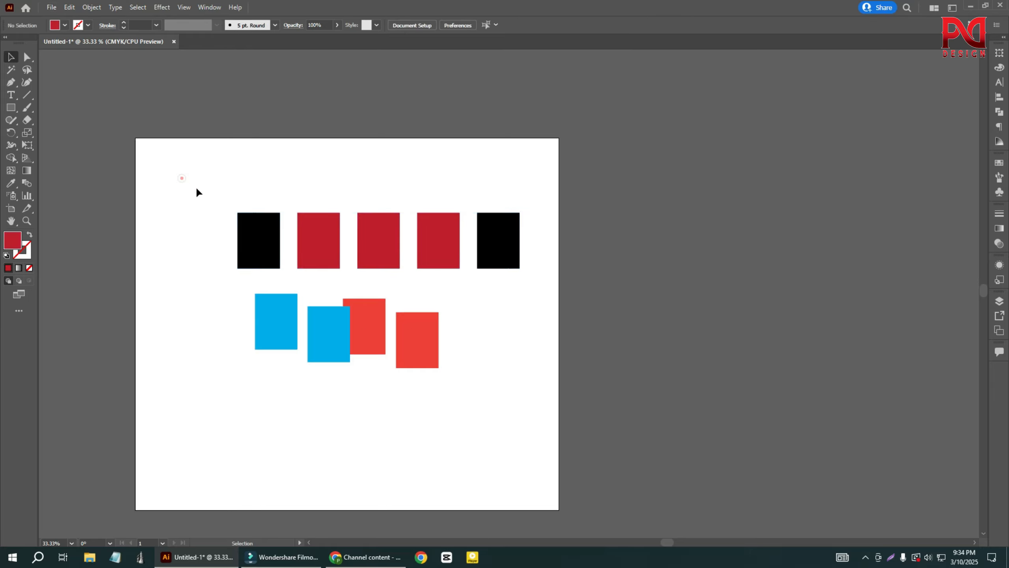
scroll(238, 246, "up", 2)
left_click(254, 242)
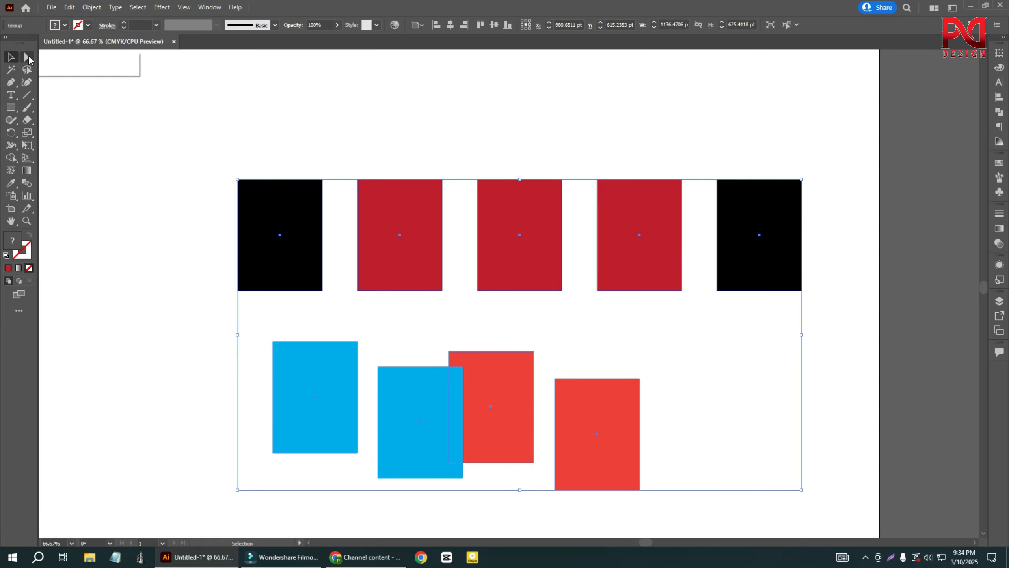
- Switch to the Group Selection tool and select individual rectangles of the group one after another in both rows
left_click_drag(29, 60, 81, 73)
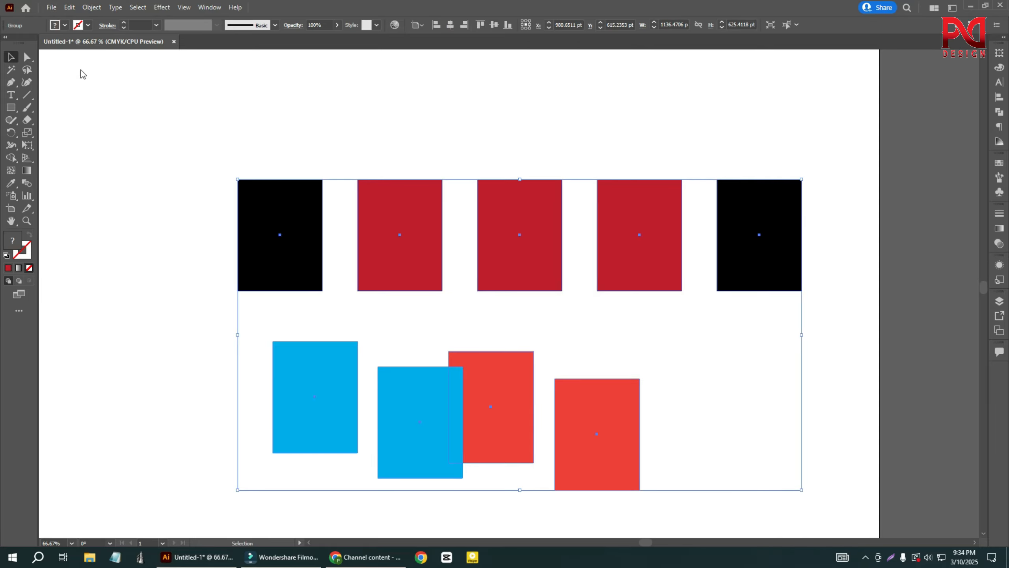
left_click(153, 162)
left_click(305, 248)
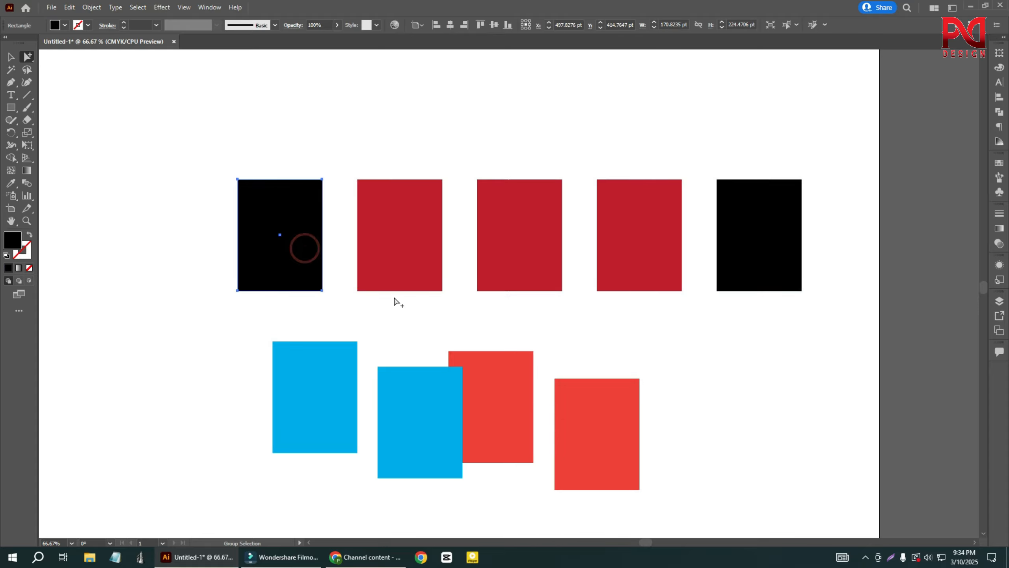
left_click(401, 246)
left_click(527, 247)
left_click(614, 253)
left_click(476, 389)
left_click(408, 426)
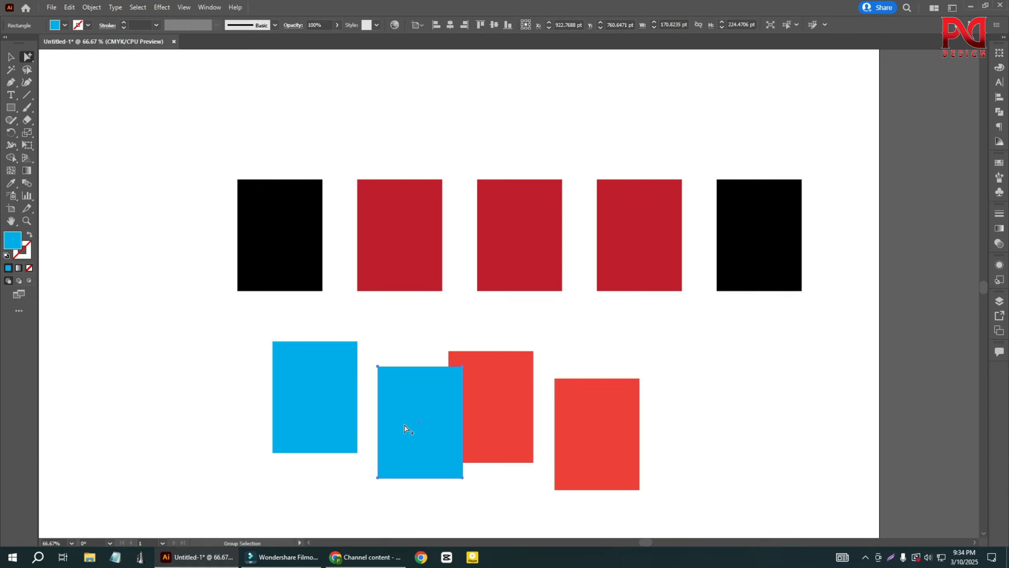
left_click(340, 423)
- Fill the light blue rectangle that overlaps its red neighbour with dark blue, and deselect it
left_click(429, 422)
left_click(73, 43)
left_click(66, 43)
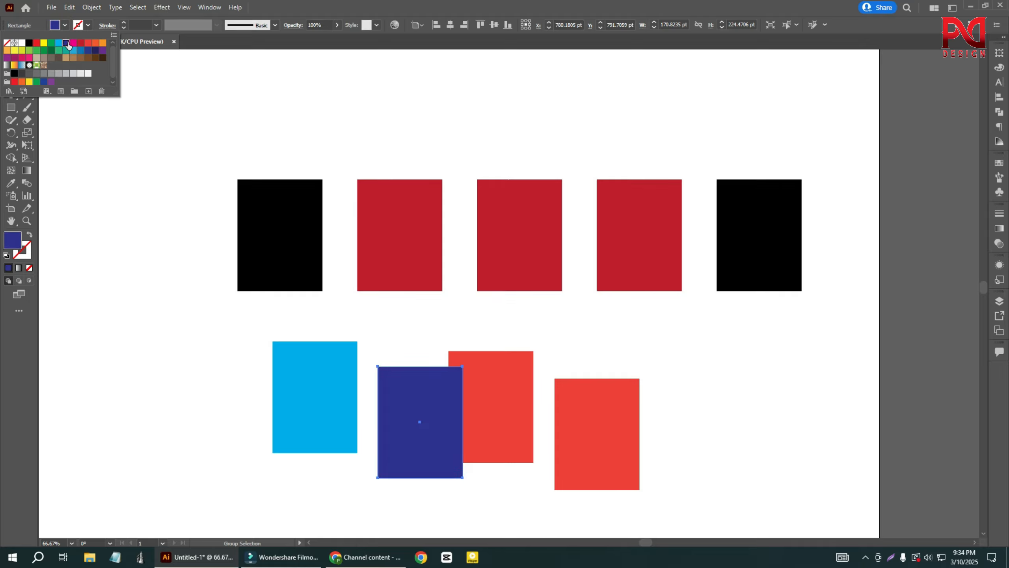
left_click(197, 302)
- Fill the red rectangle behind the dark blue one with orange, and deselect it
scroll(528, 399, "down", 1)
left_click(520, 389)
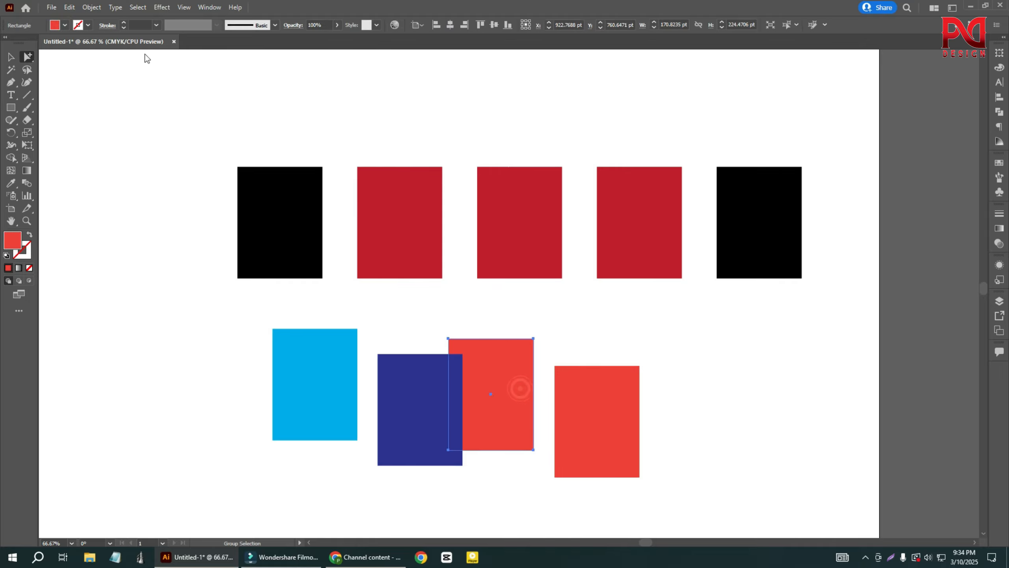
left_click(65, 25)
left_click(96, 43)
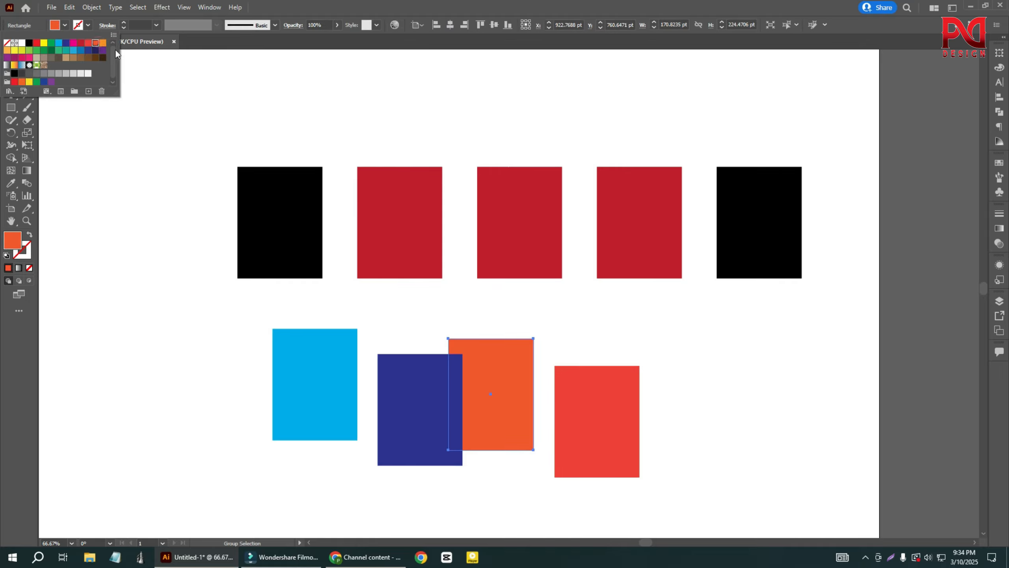
left_click(103, 43)
left_click(408, 76)
- Fill the leftmost rectangle of the upper row with yellow using the Direct Selection tool, and deselect it
scroll(139, 120, "down", 1)
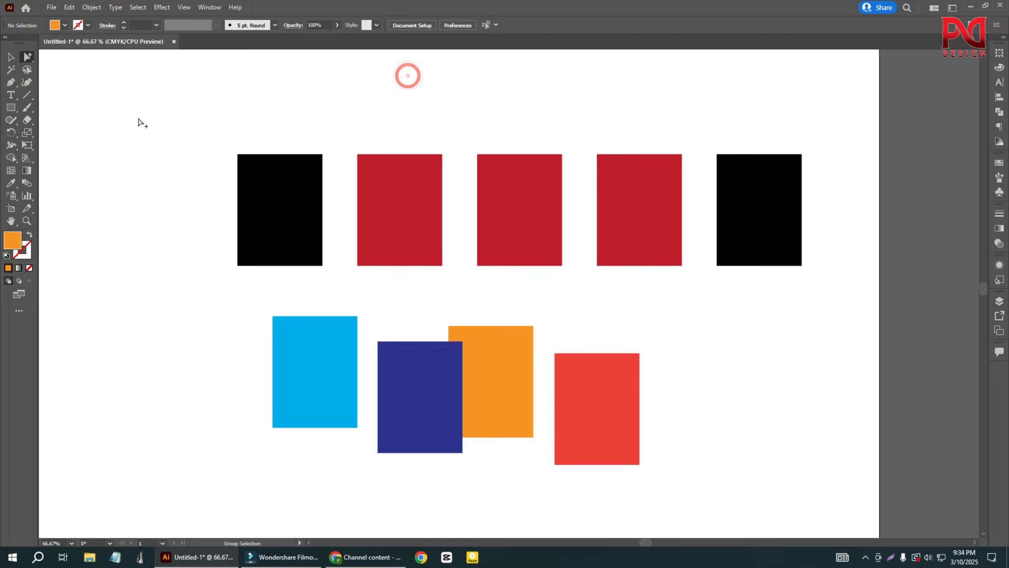
left_click(33, 59)
left_click(61, 57)
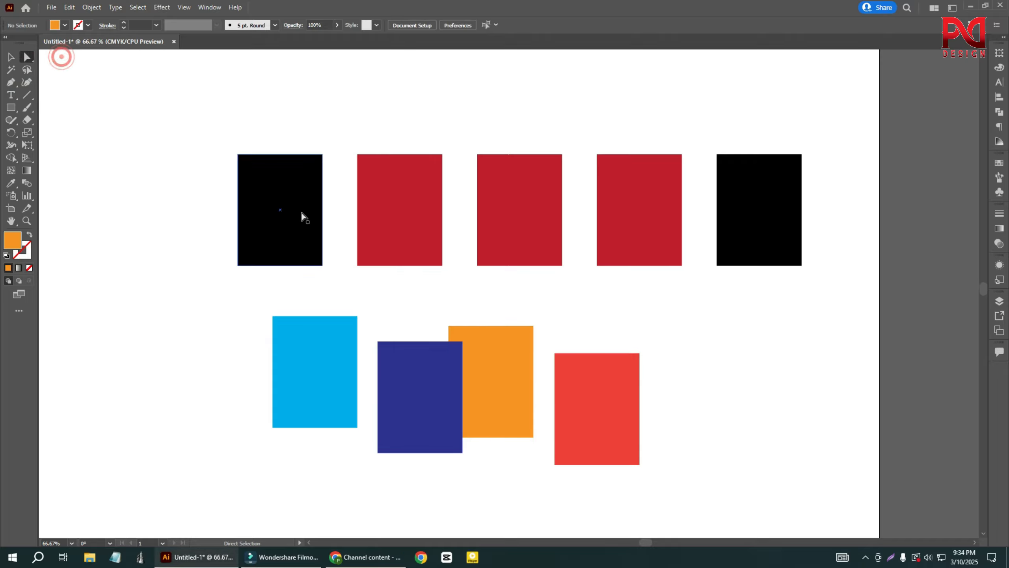
left_click(276, 204)
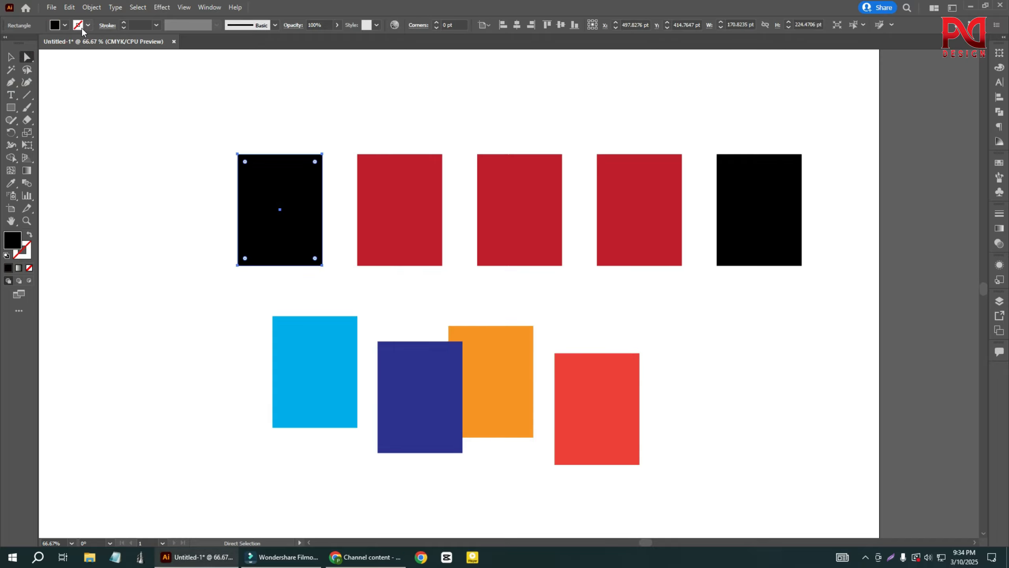
left_click(65, 26)
left_click(81, 50)
left_click(102, 51)
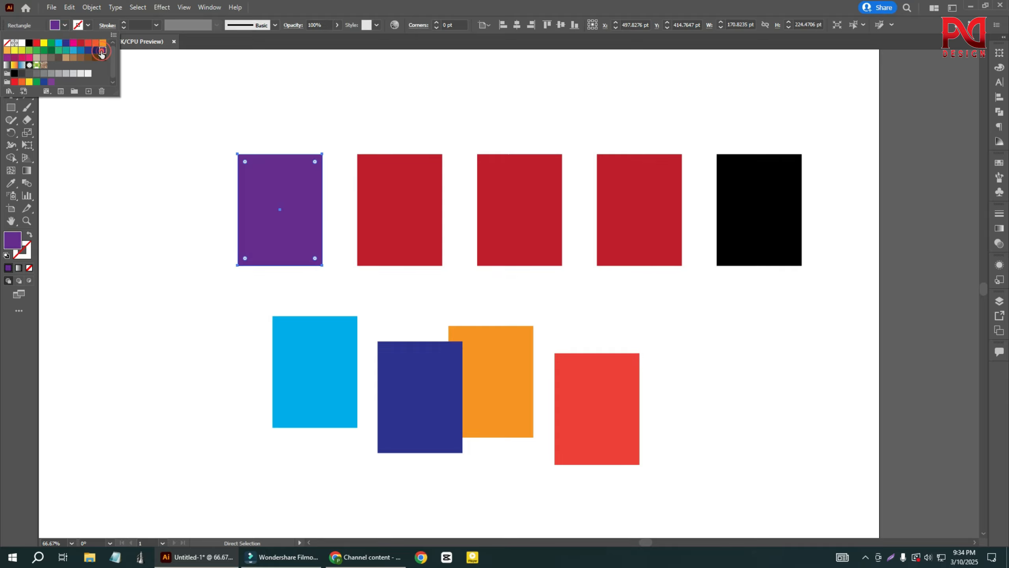
left_click(44, 43)
left_click(25, 183)
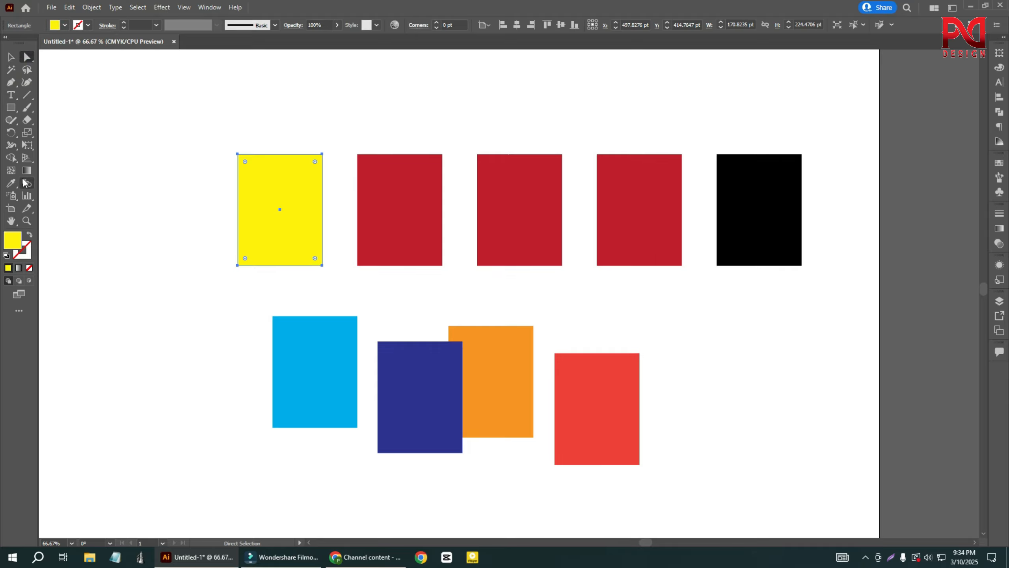
left_click(11, 57)
left_click(139, 147)
- Compare selecting the entire group with the Selection tool and the Group Selection tool, ending with the Selection tool
scroll(255, 273, "down", 2)
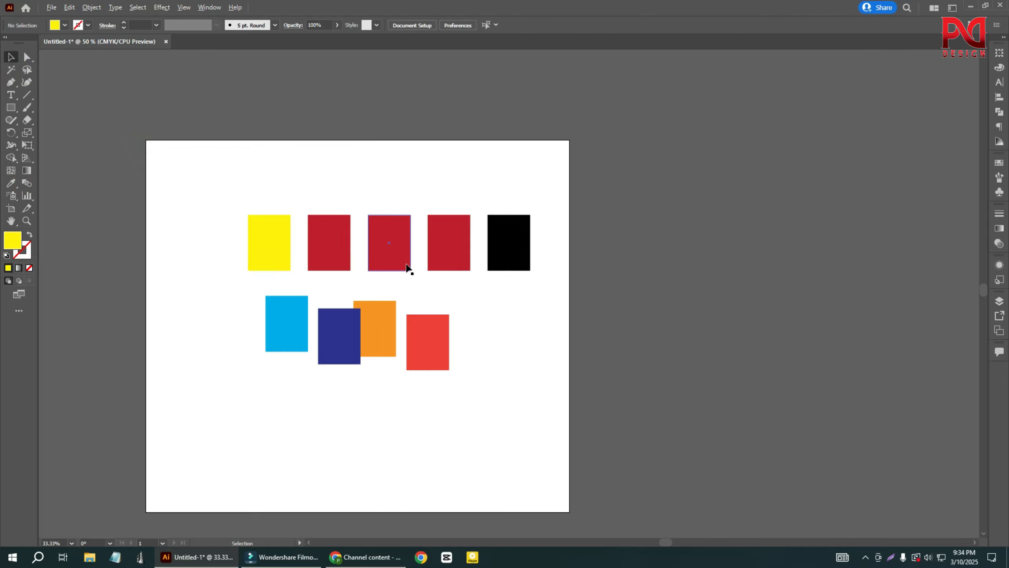
scroll(406, 264, "up", 1)
left_click_drag(215, 145, 238, 207)
left_click_drag(26, 58, 83, 72)
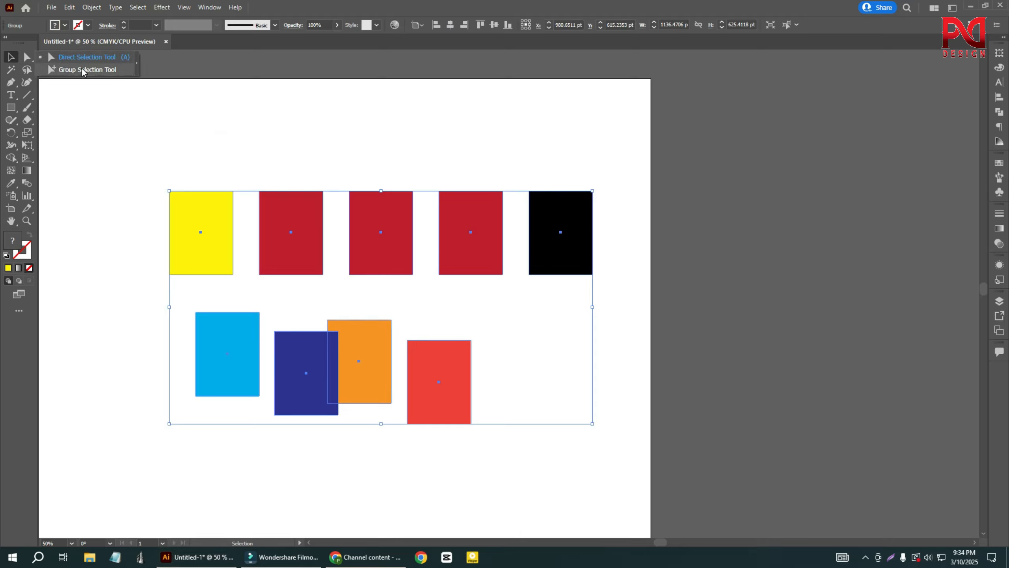
left_click(82, 69)
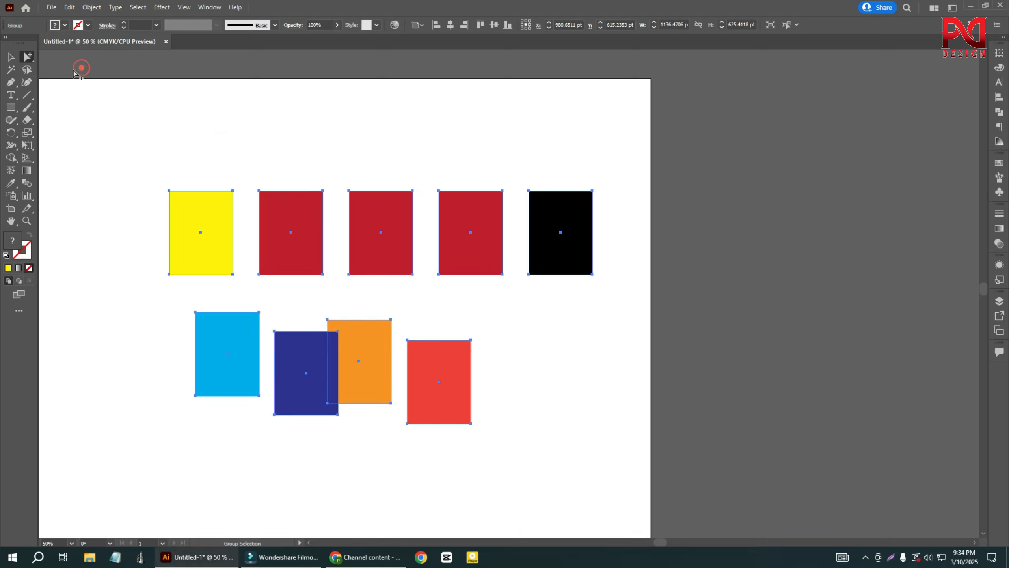
left_click_drag(30, 61, 67, 71)
left_click(11, 57)
left_click_drag(252, 140, 320, 275)
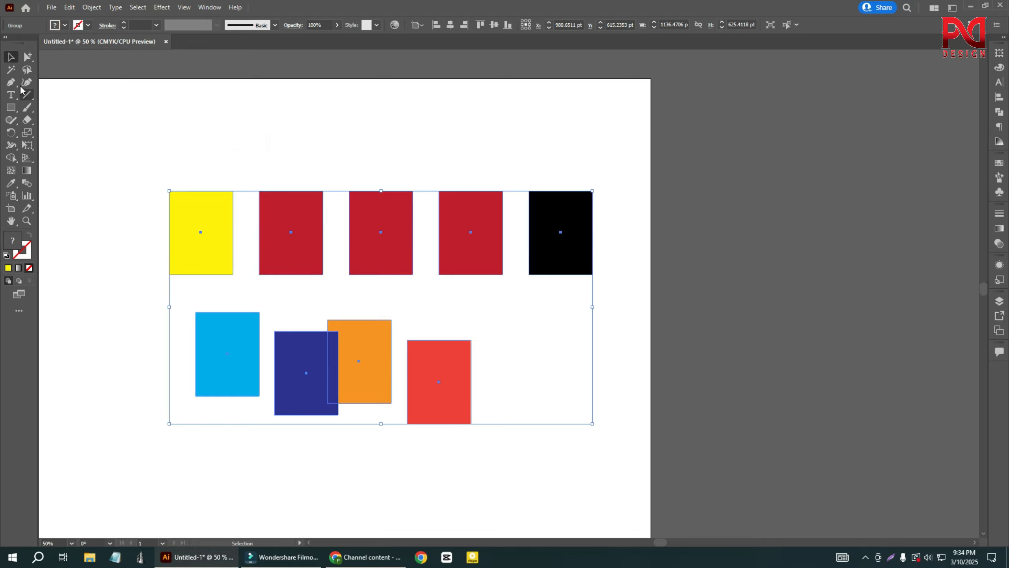
- Move the second rectangle of the upper row on its own with the Group Selection tool, and undo the move
left_click(28, 56)
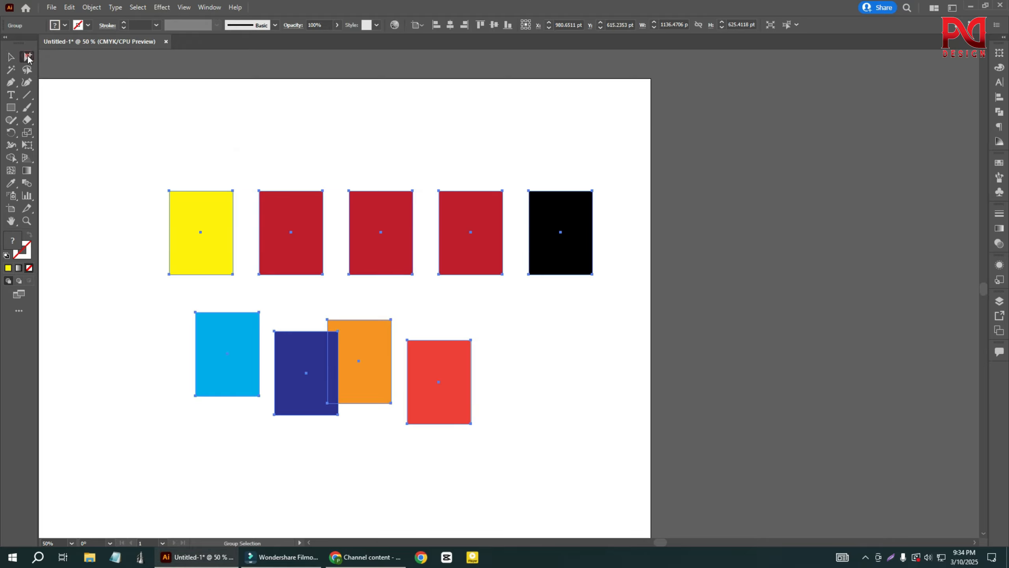
left_click(288, 206)
scroll(279, 171, "up", 2)
left_click(252, 163)
mouse_move(198, 182)
left_mouse_down()
mouse_move(247, 240)
mouse_move(212, 173)
left_mouse_up()
key("ctrl+z")
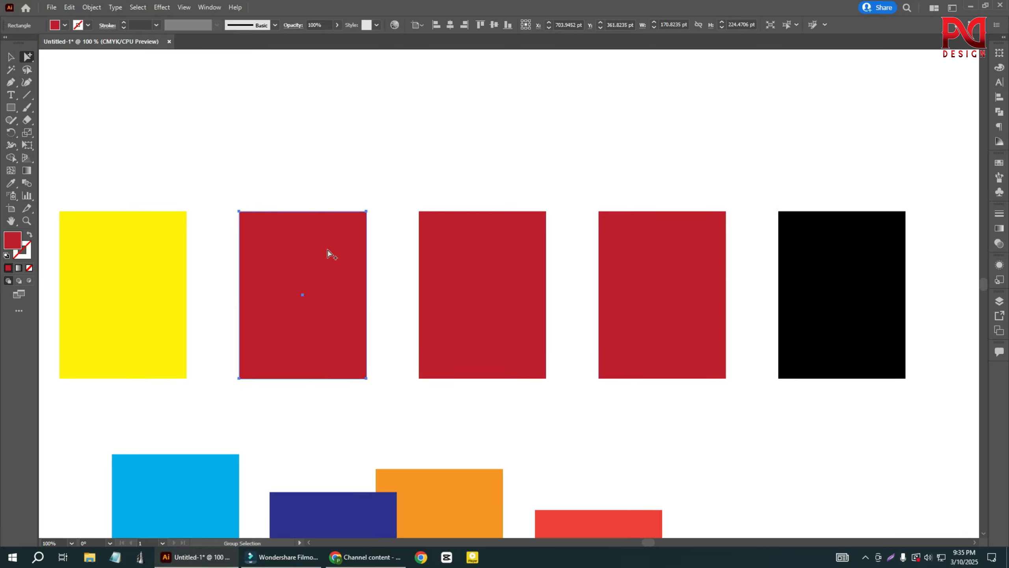
- Select the dark blue, orange, red, middle dark red and light blue rectangles individually within the group
scroll(333, 236, "down", 2)
left_click(345, 399)
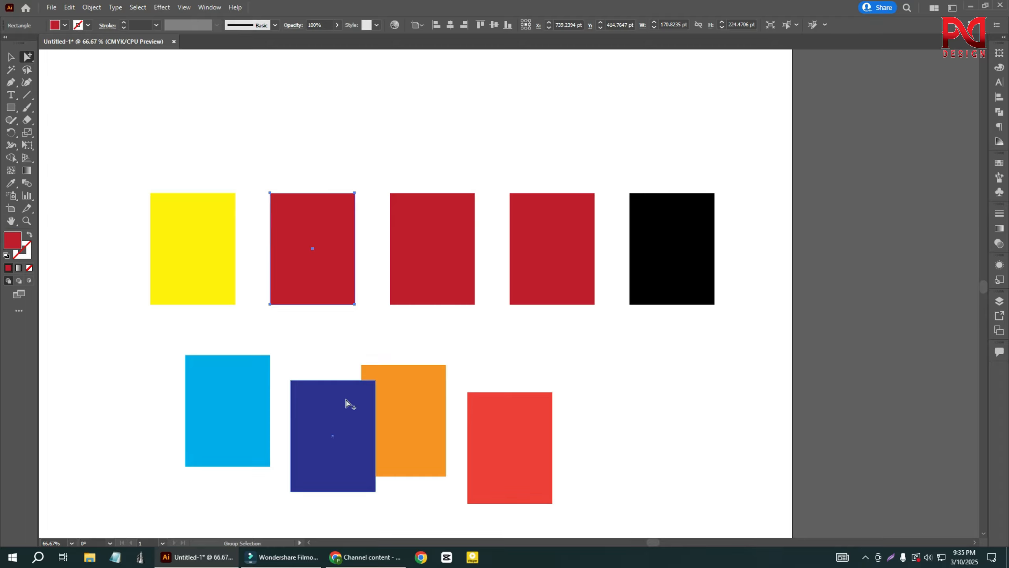
left_click(417, 408)
left_click(513, 444)
left_click(446, 249)
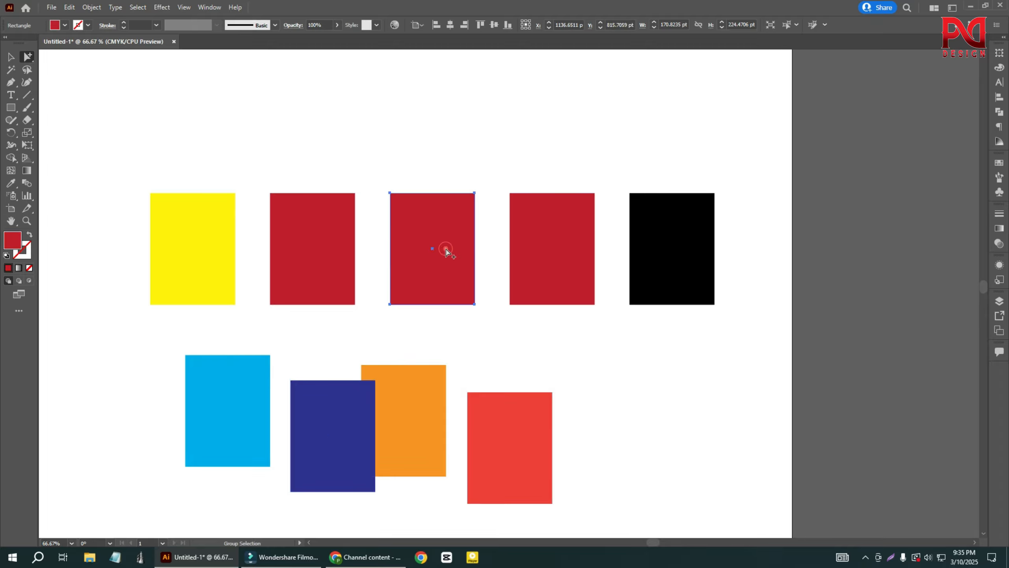
scroll(313, 374, "down", 1)
left_click(238, 378)
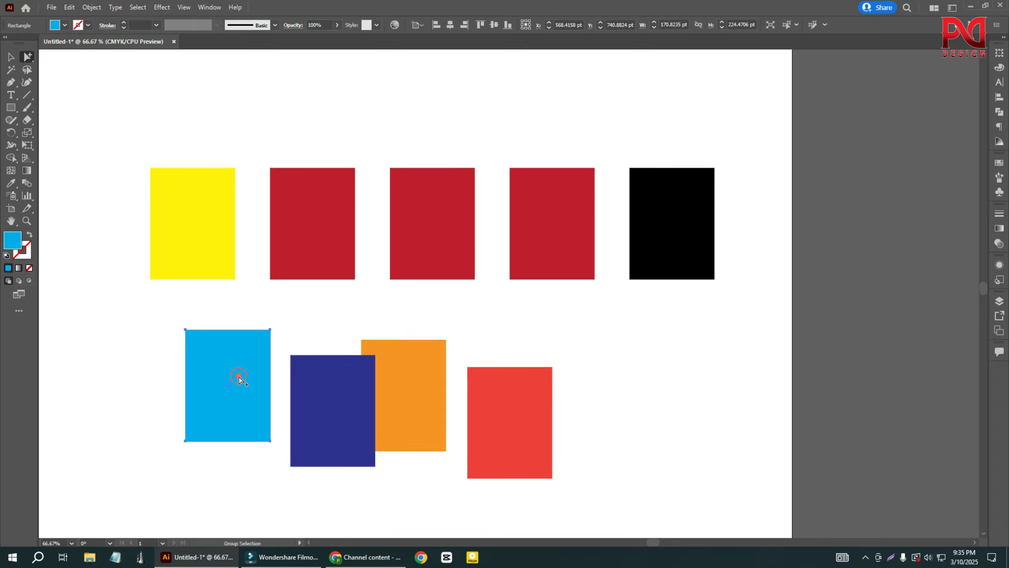
- Fill the fourth rectangle of the upper row with dark blue, and select the yellow rectangle in the group
left_click(472, 234)
left_click(64, 26)
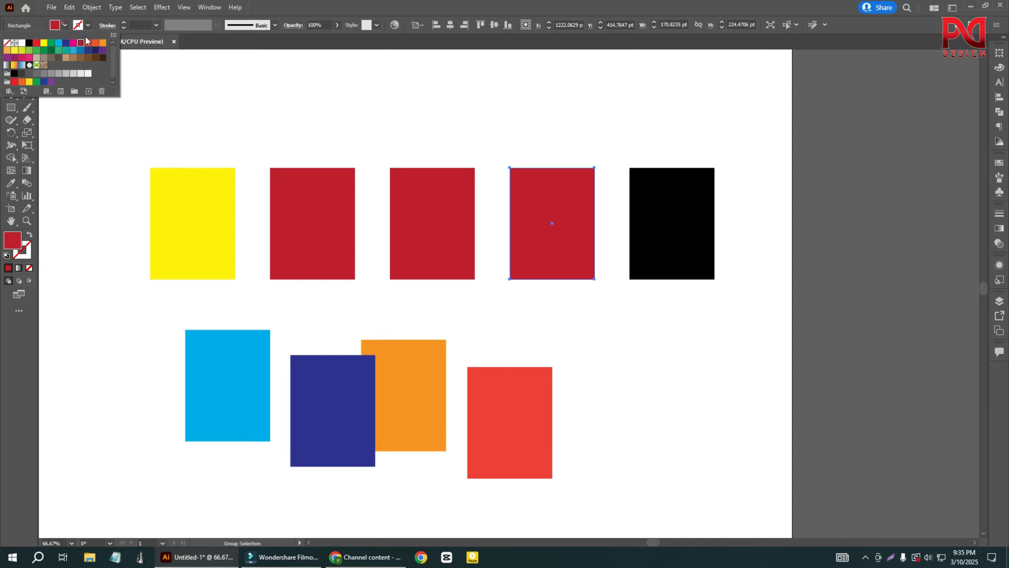
left_click(95, 44)
left_click(64, 44)
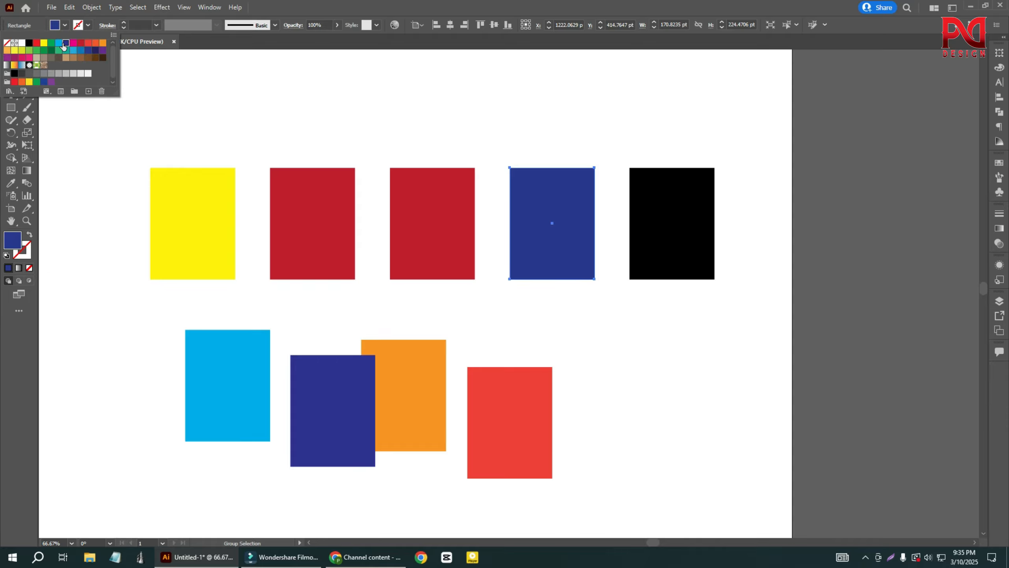
left_click(428, 230)
left_click(232, 253)
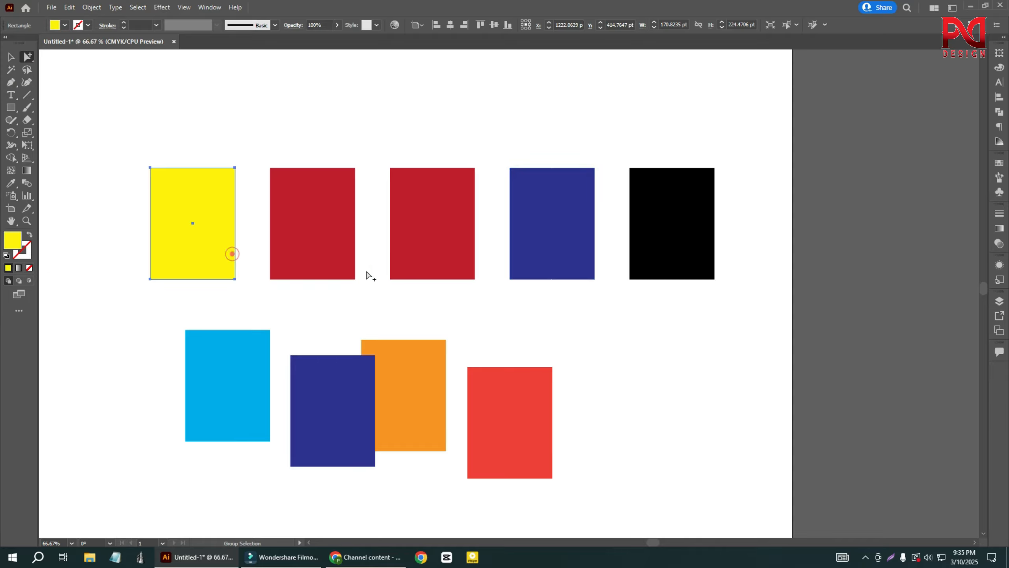
scroll(400, 274, "down", 1)
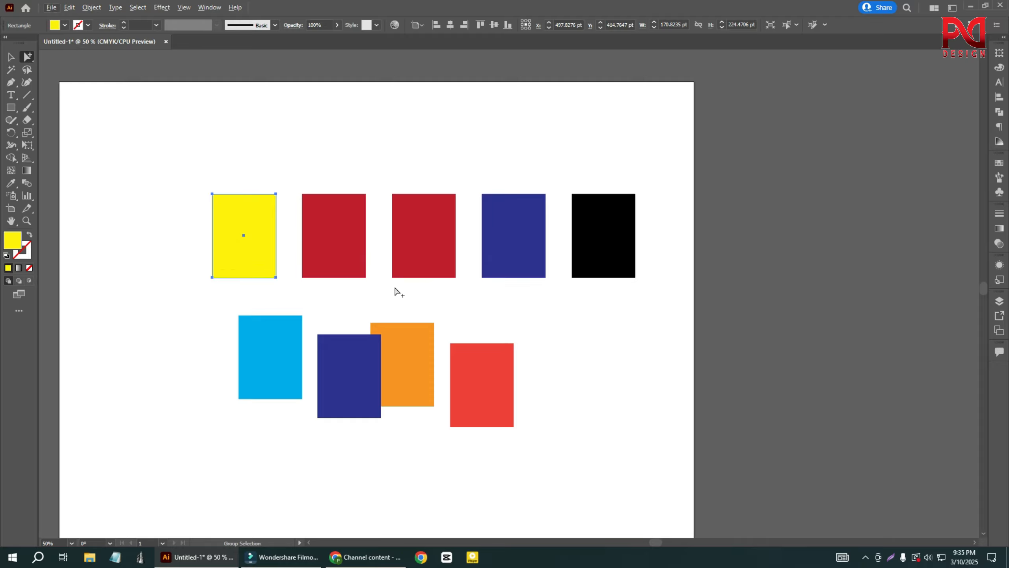
- With the Direct Selection tool, pull down the third upper-row rectangle's lower-right corner and the second one's lower-left corner, both slightly inward
left_click(338, 266)
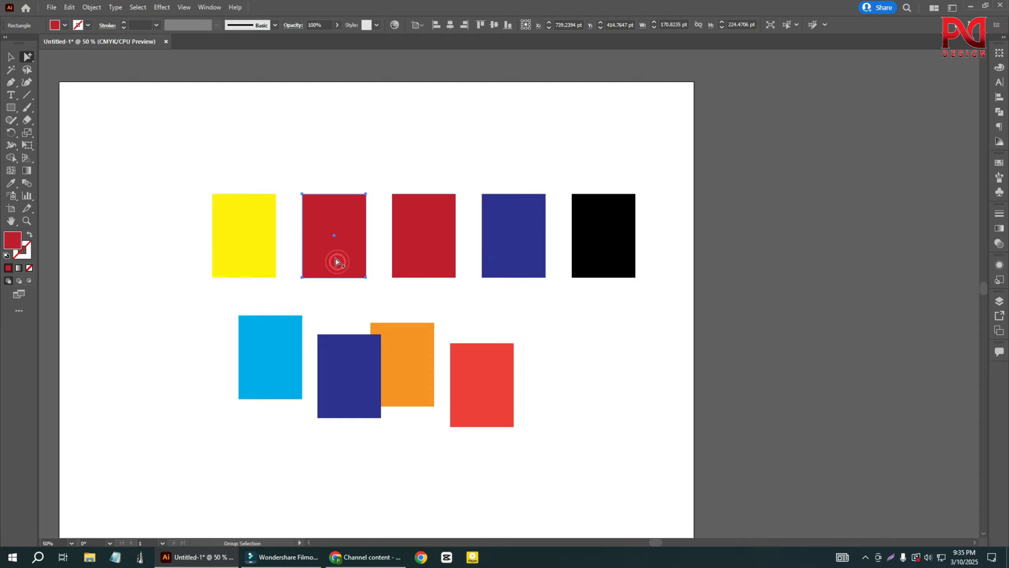
left_click(29, 57)
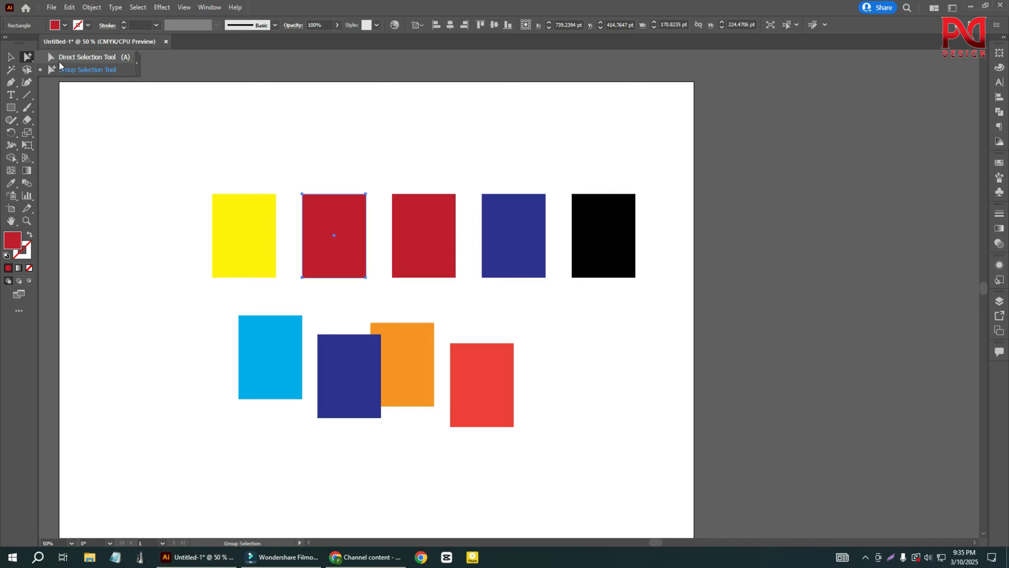
left_click(71, 55)
scroll(421, 283, "up", 1)
scroll(421, 278, "up", 1)
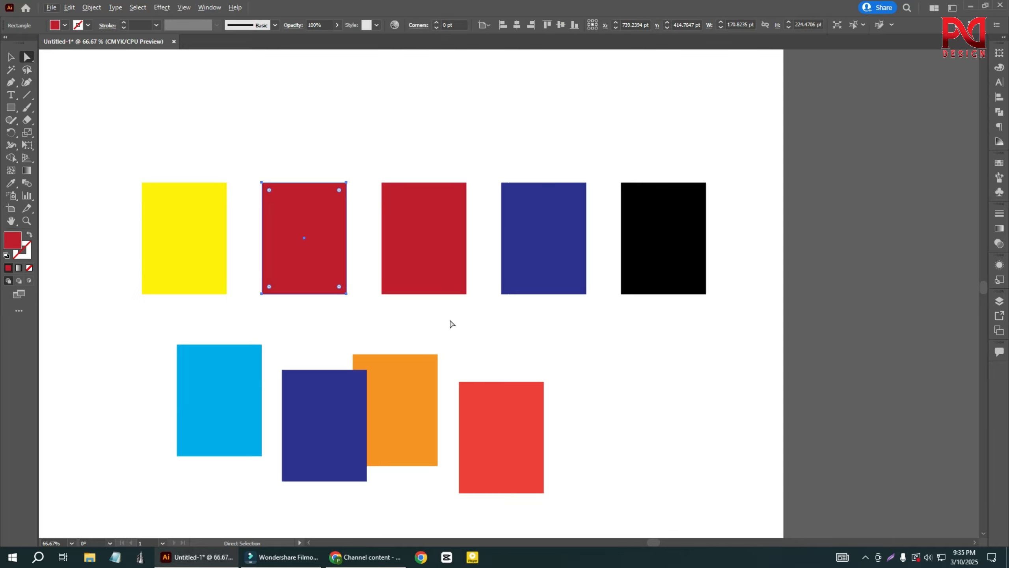
left_click(451, 321)
left_click_drag(461, 315, 432, 334)
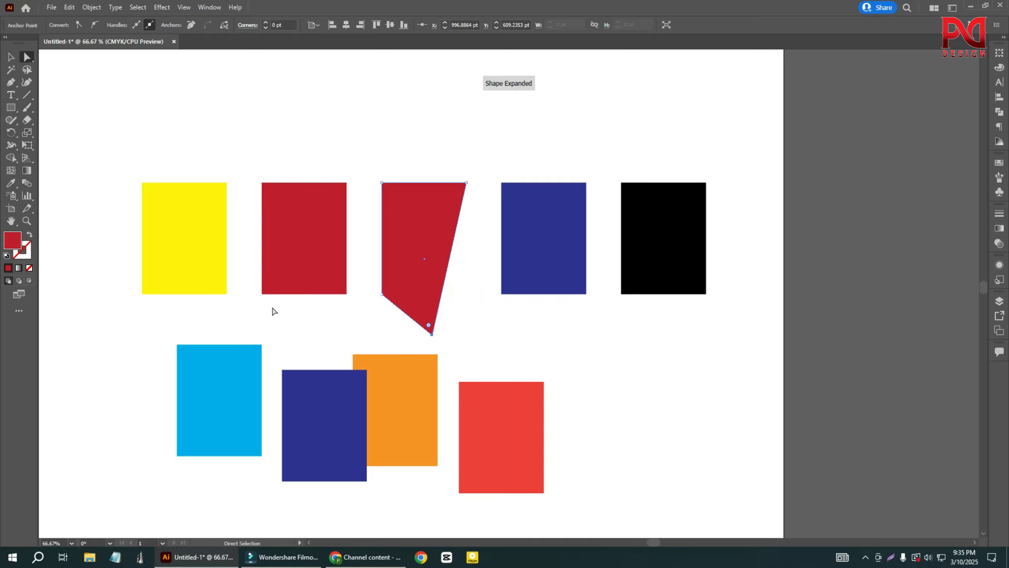
left_click(261, 295)
left_click_drag(262, 295, 268, 334)
- Stretch the light blue rectangle's lower-right corner over to the lower-left corner of the red rectangle in the lower row
scroll(443, 301, "down", 1)
scroll(436, 318, "down", 1)
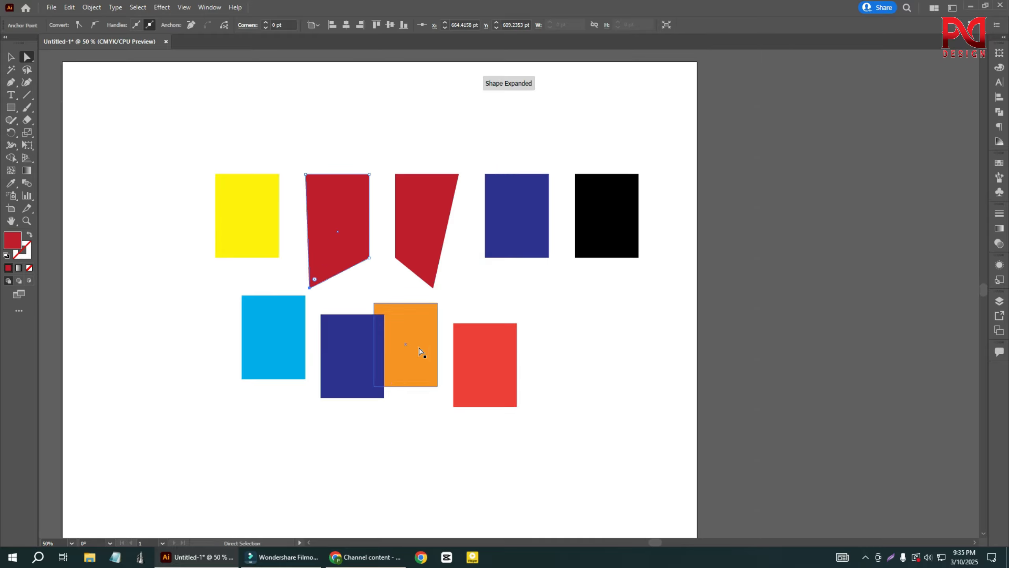
scroll(391, 375, "up", 1)
scroll(393, 379, "down", 1)
left_click_drag(236, 376, 477, 389)
scroll(418, 350, "down", 1)
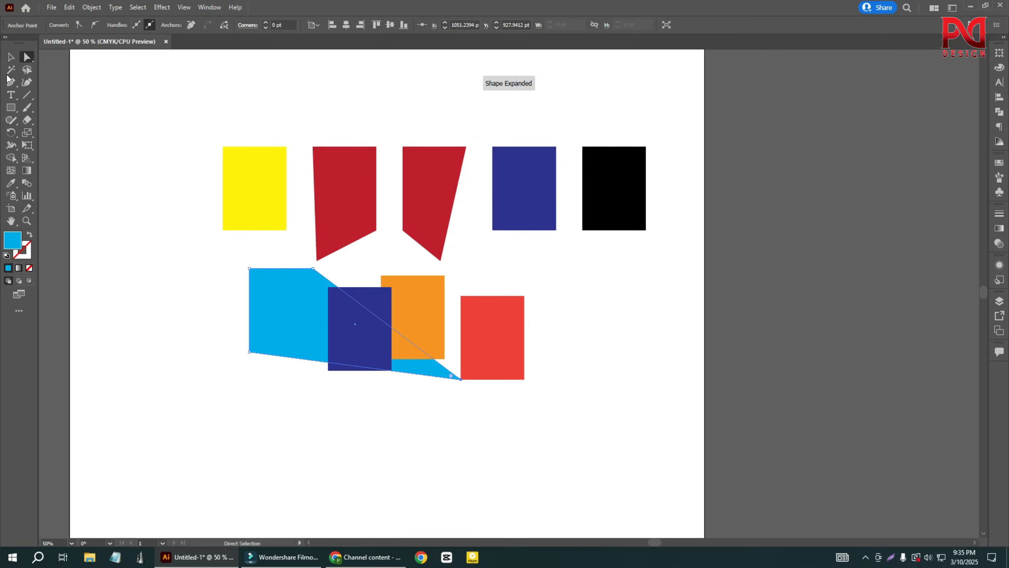
- Select all the shapes on the artboard with the Selection tool and delete them
key("v")
left_click(144, 160)
scroll(388, 283, "down", 1)
left_click_drag(236, 165, 614, 394)
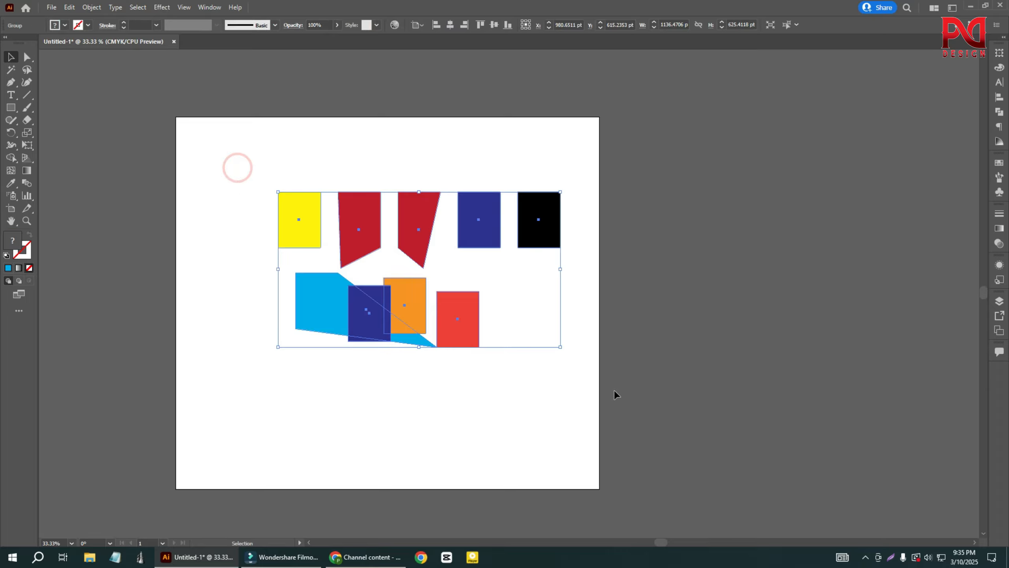
key("Delete")
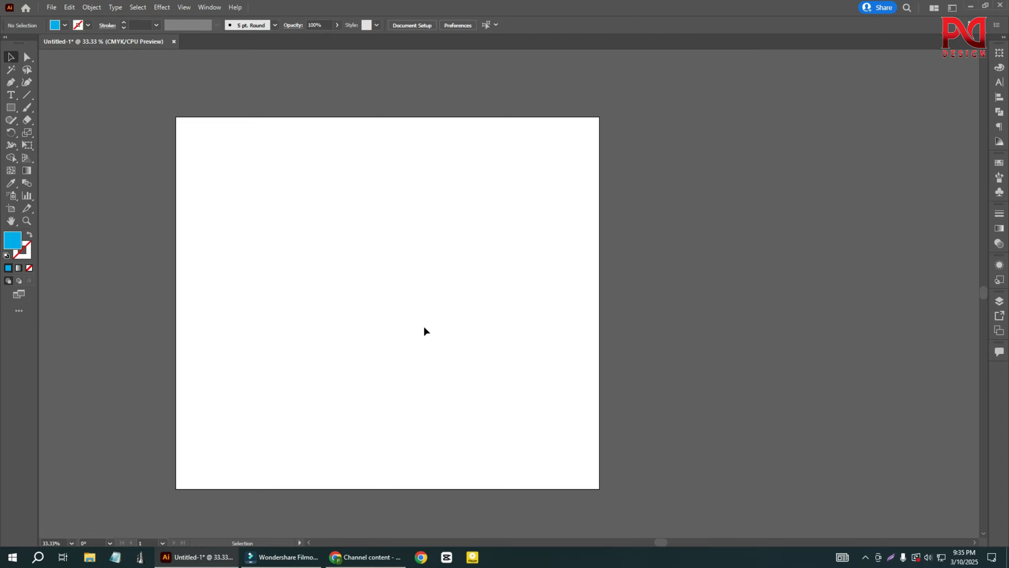